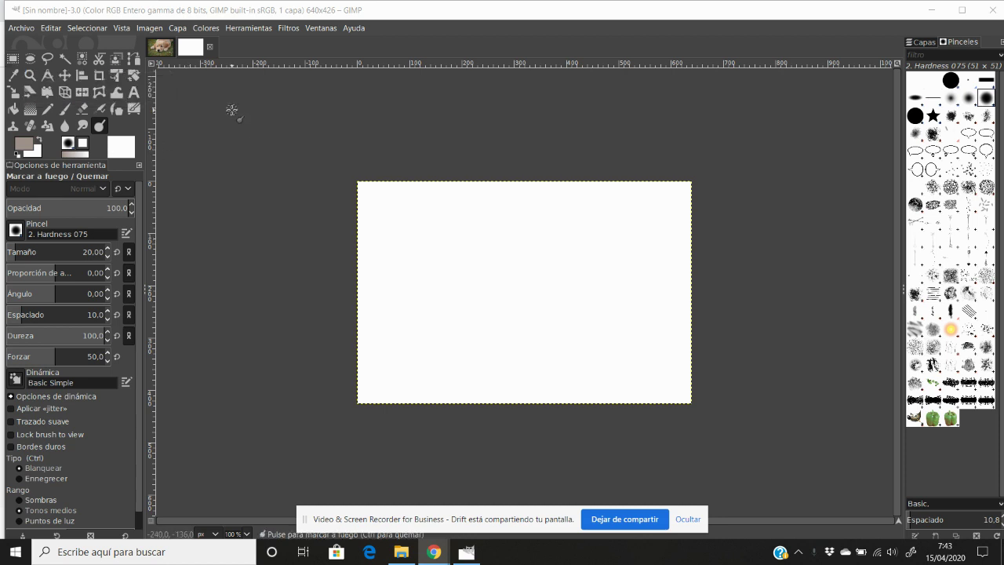
Activate the Color Picker on the blank white 640×426 image
left_click(14, 74)
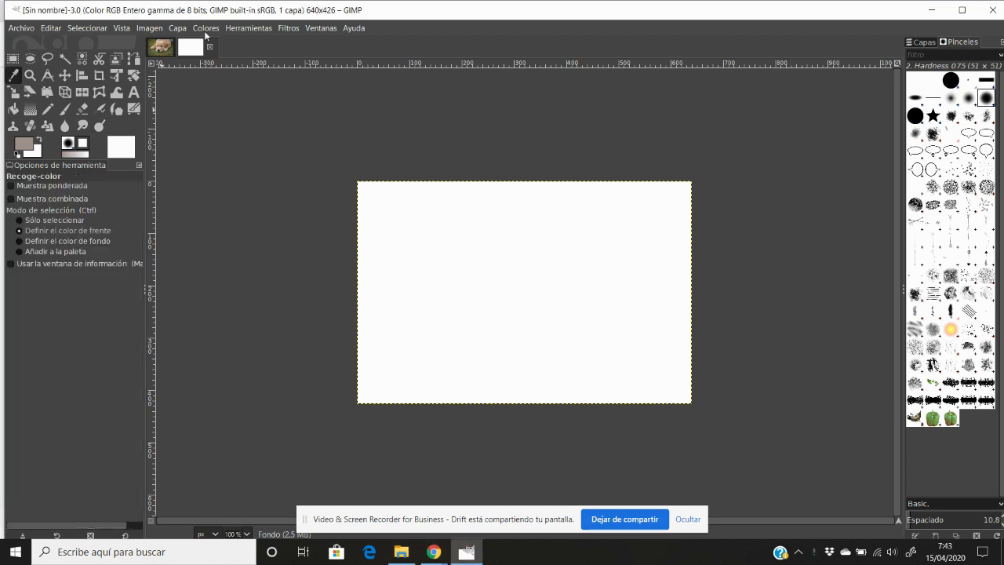
Switch to the puppy photo, reset default colours, and sample olive green from the grass
left_click(159, 53)
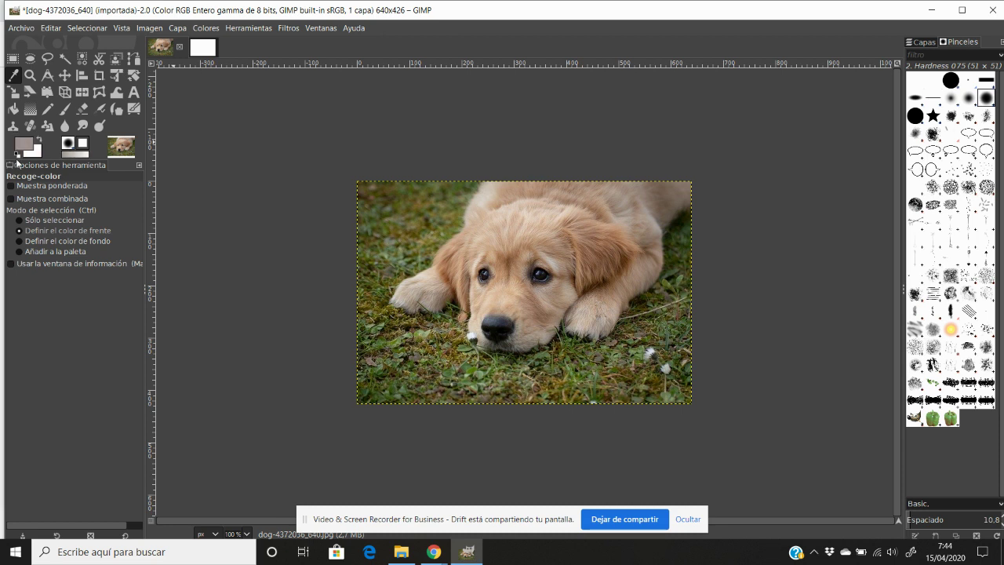
left_click(17, 154)
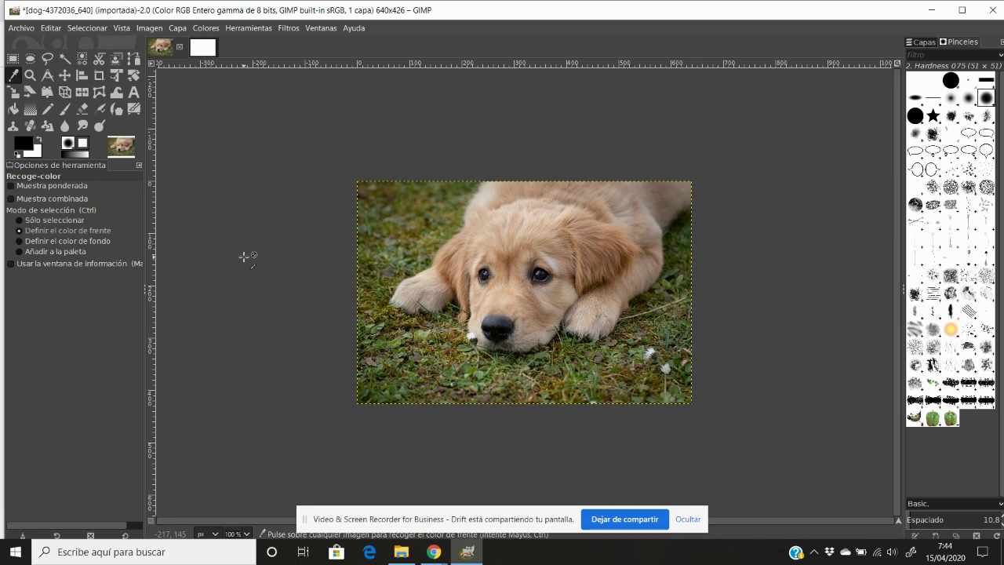
left_click(426, 227)
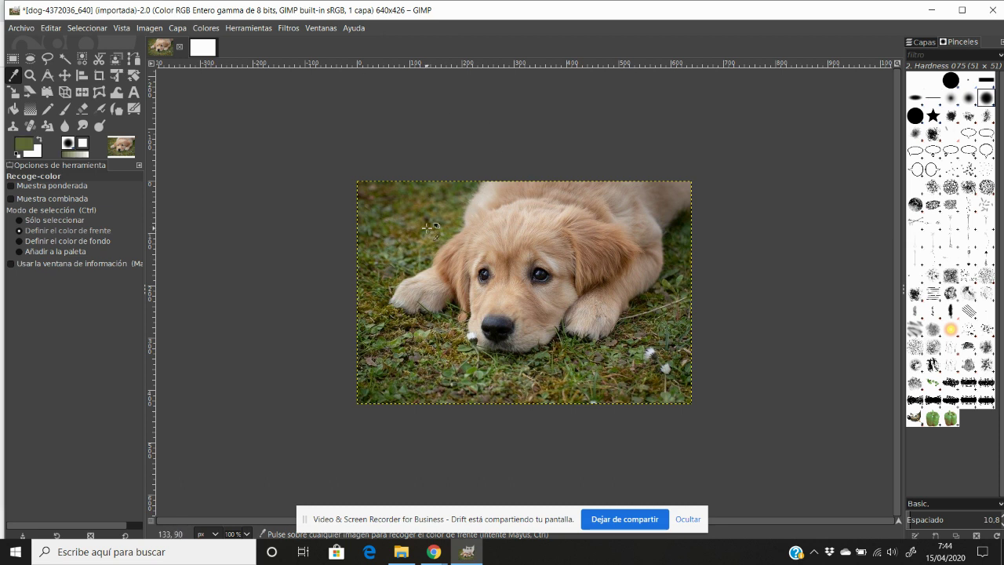
left_click(436, 325)
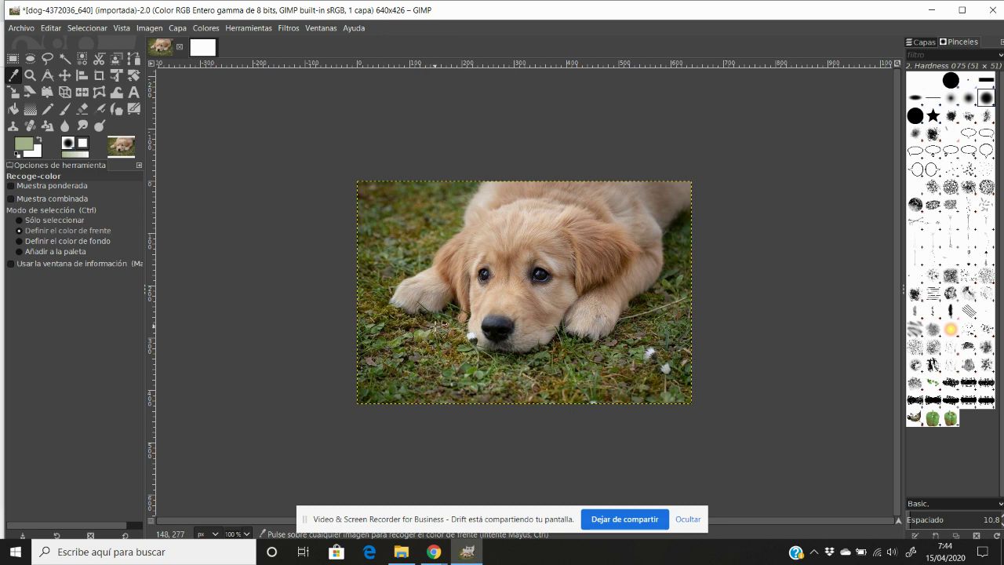
left_click(506, 239)
left_click(597, 259)
left_click(598, 360)
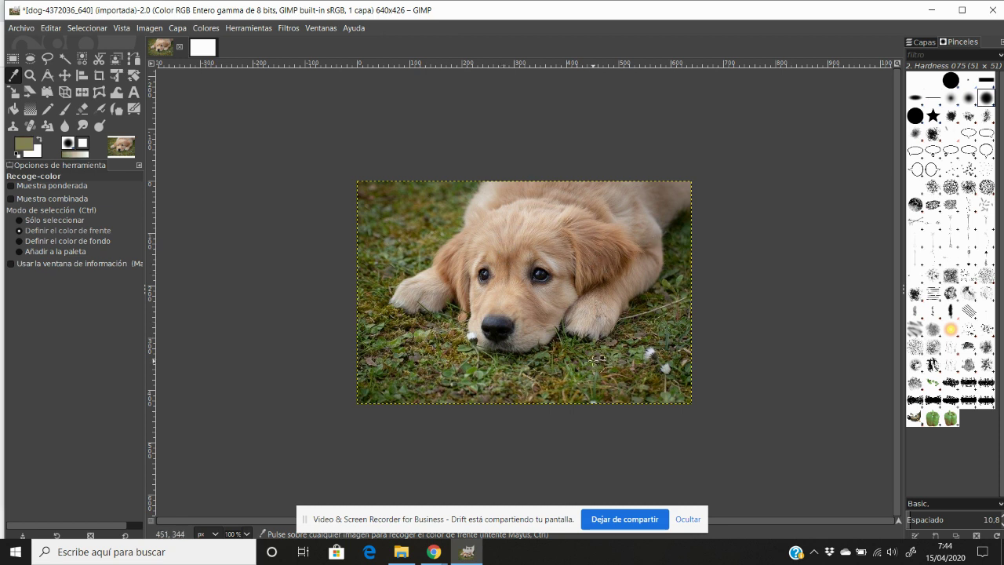
Paint two olive test strokes on the dog's head with the Paintbrush
left_click(65, 109)
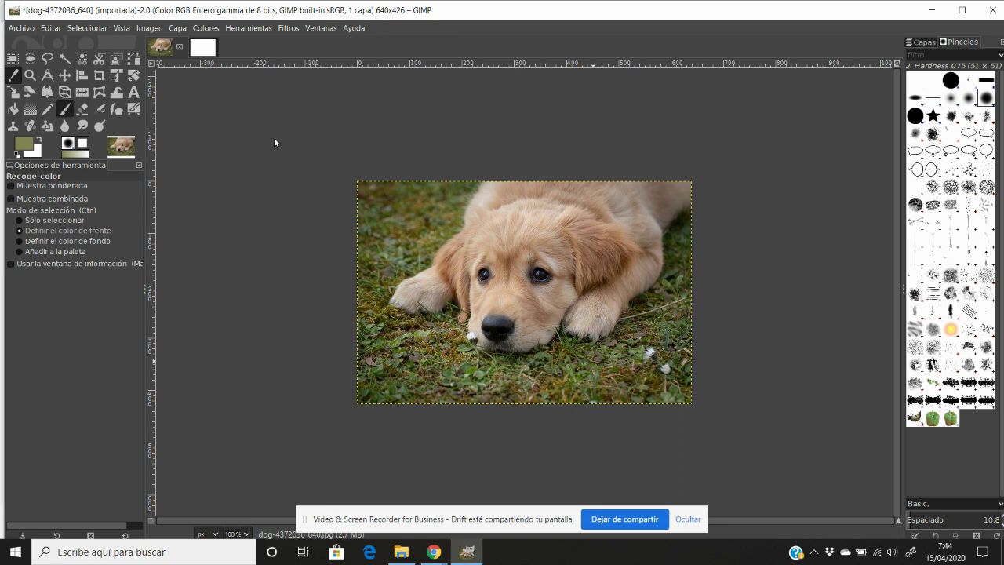
mouse_move(483, 242)
left_mouse_down()
mouse_move(498, 222)
mouse_move(635, 225)
mouse_move(596, 284)
left_mouse_up()
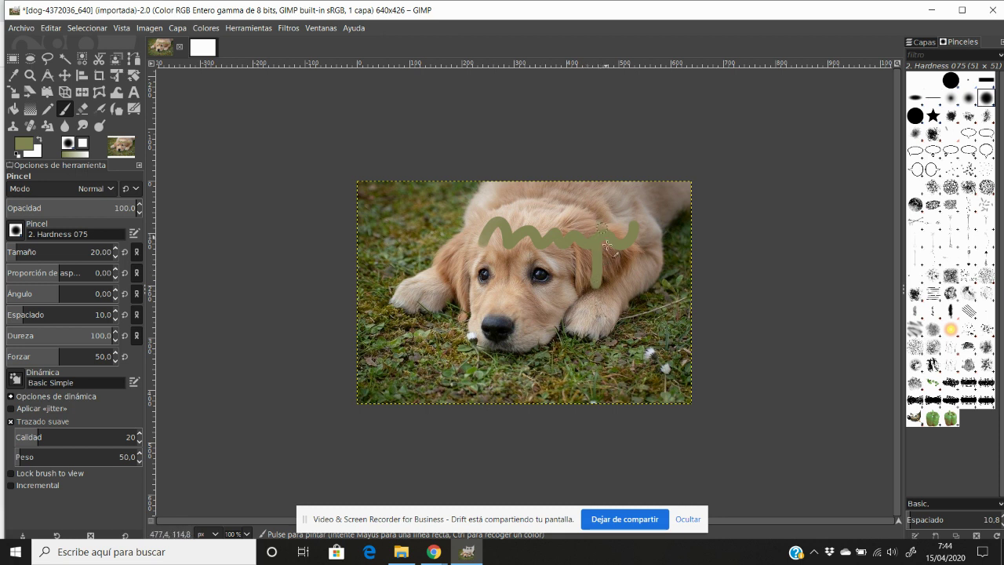
left_click_drag(607, 245, 591, 272)
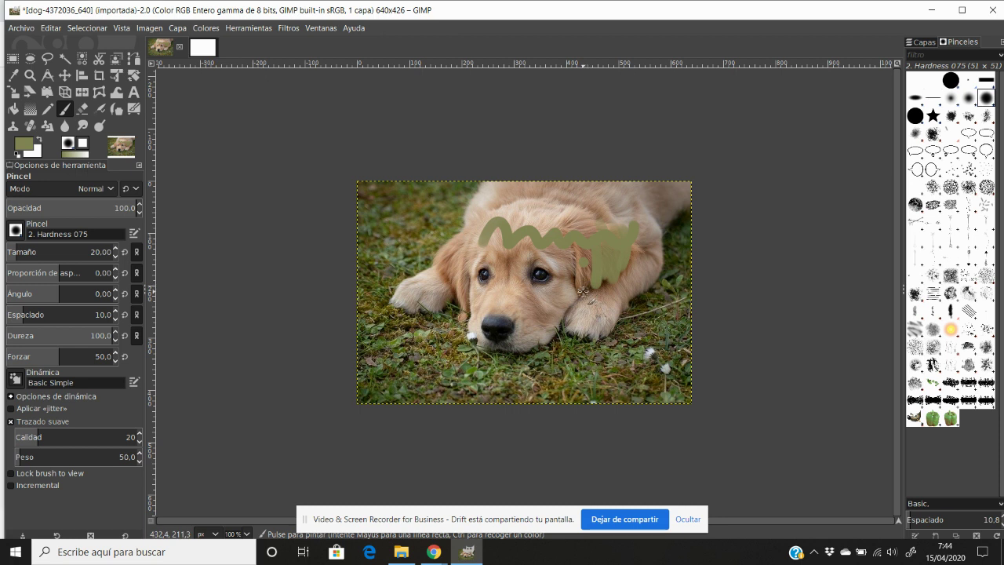
Sample tan from the dog's fur, paint a tan stroke, then undo the strokes
left_click(14, 76)
left_click(464, 245)
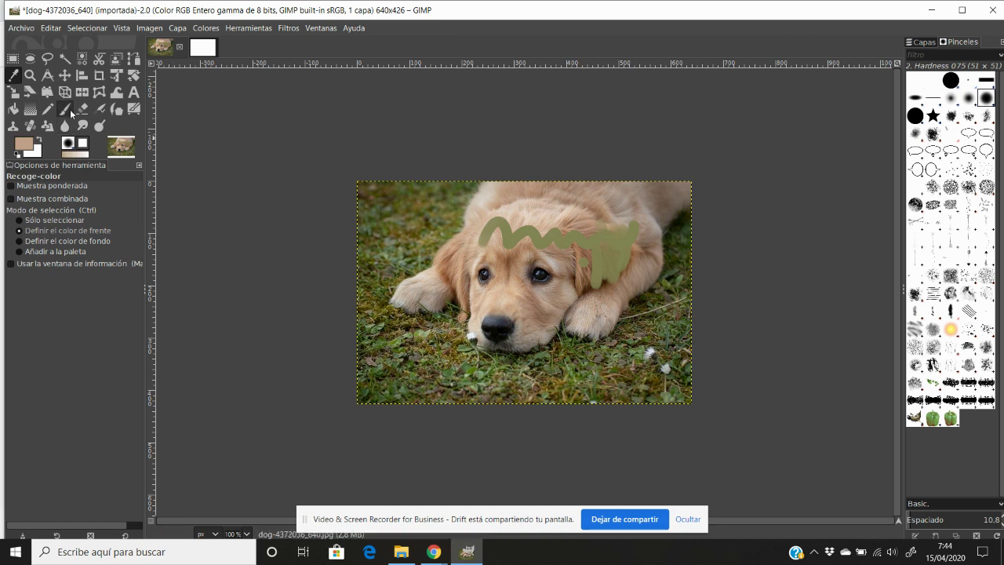
left_click(65, 109)
mouse_move(594, 229)
left_mouse_down()
mouse_move(614, 281)
mouse_move(601, 251)
left_mouse_up()
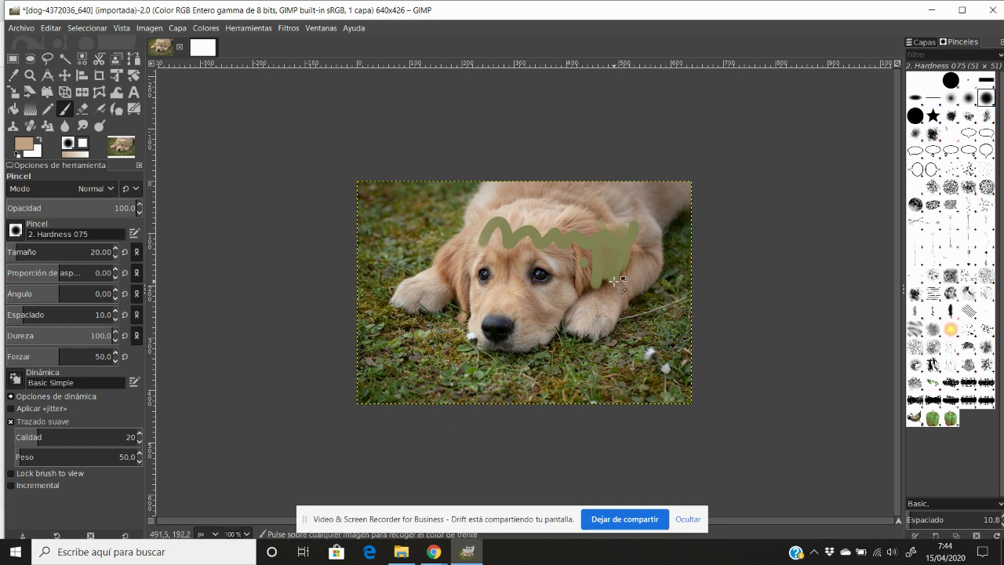
key("ctrl+z")
key("ctrl+z")
key("ctrl+z")
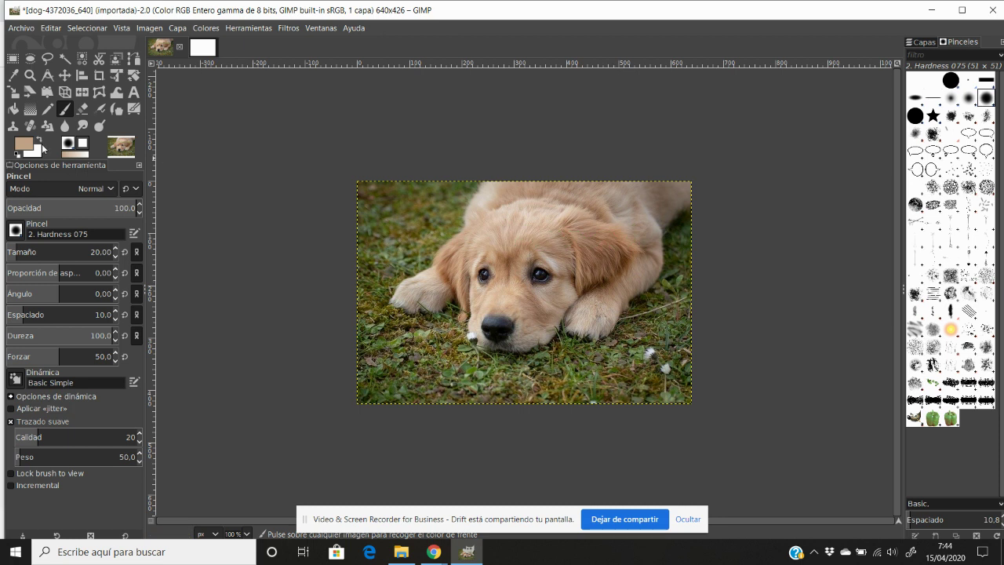
key("ctrl+z")
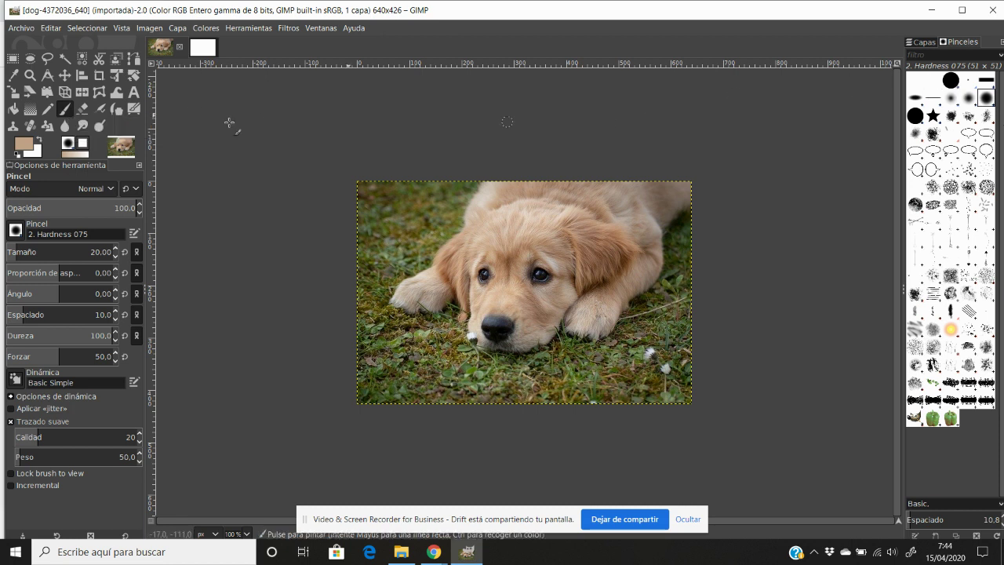
left_click(52, 112)
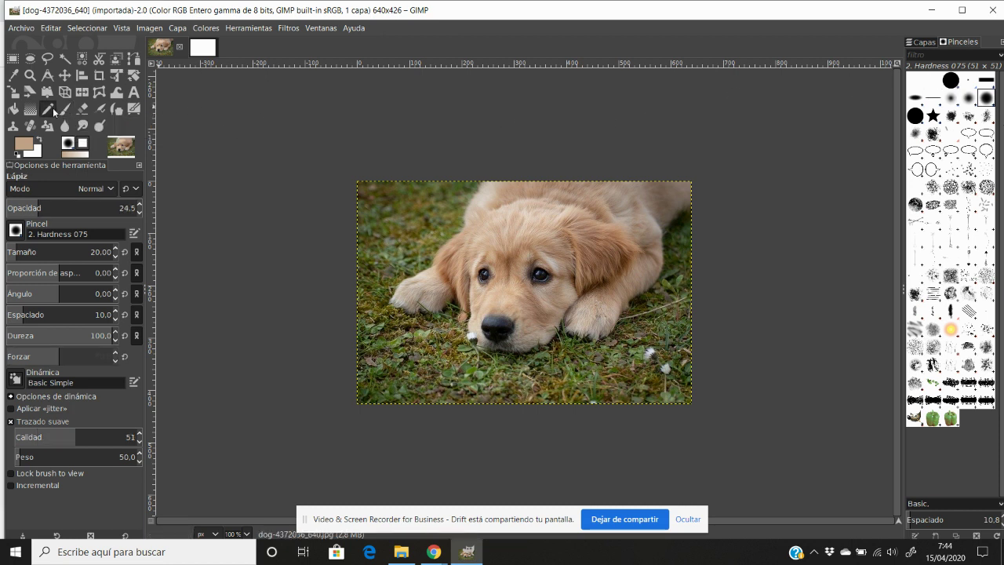
left_click(83, 110)
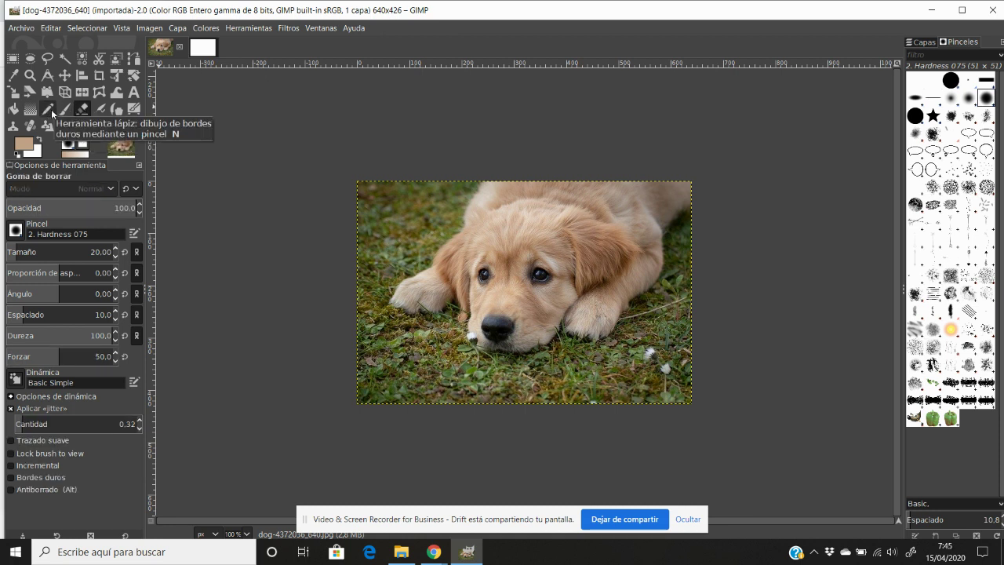
left_click(66, 112)
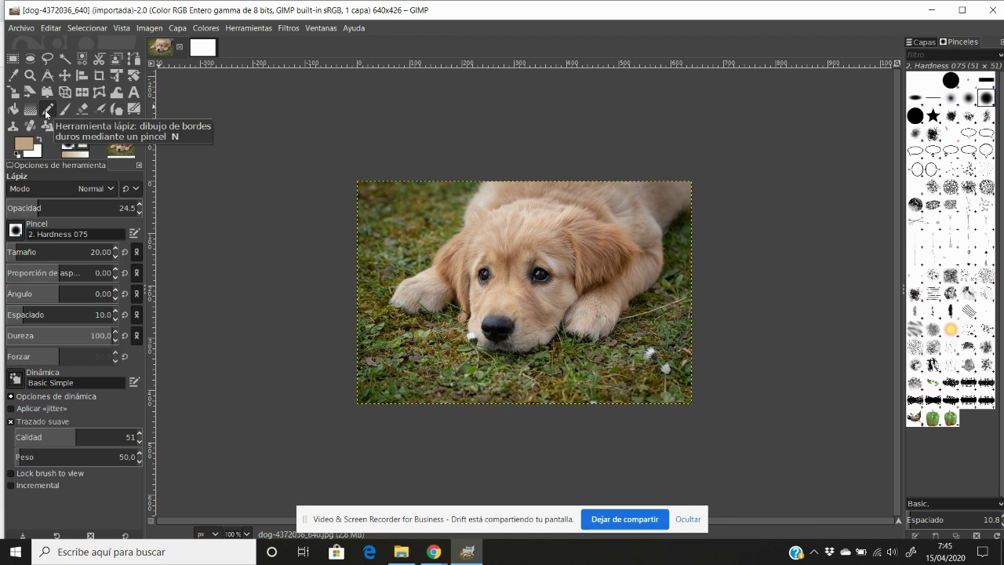
left_click(65, 111)
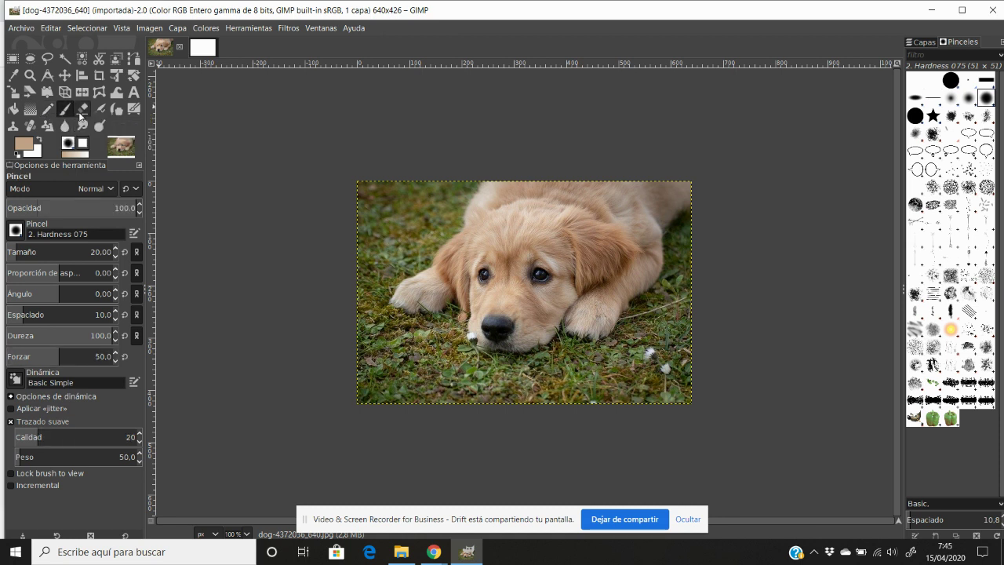
left_click(83, 110)
left_click(28, 111)
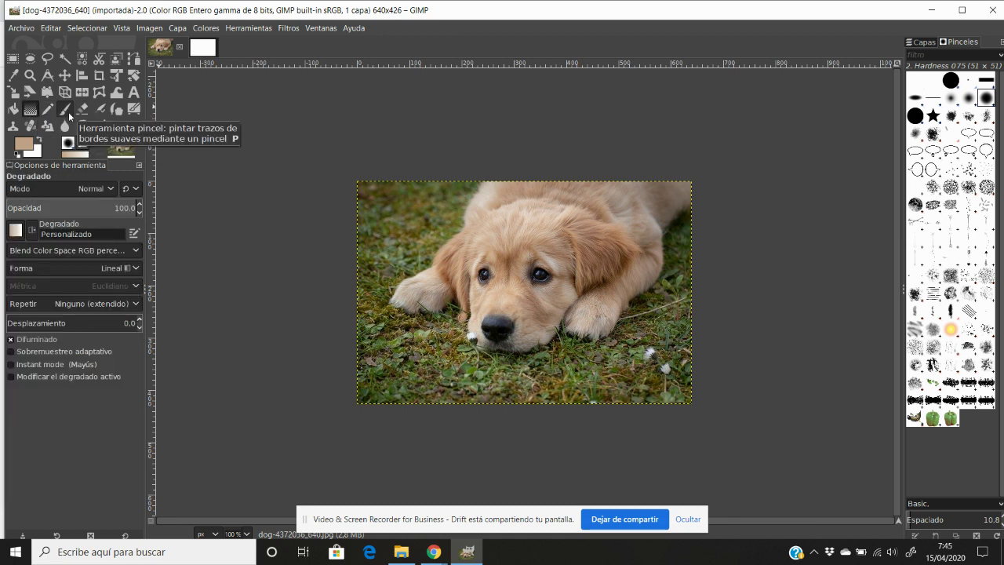
left_click(65, 112)
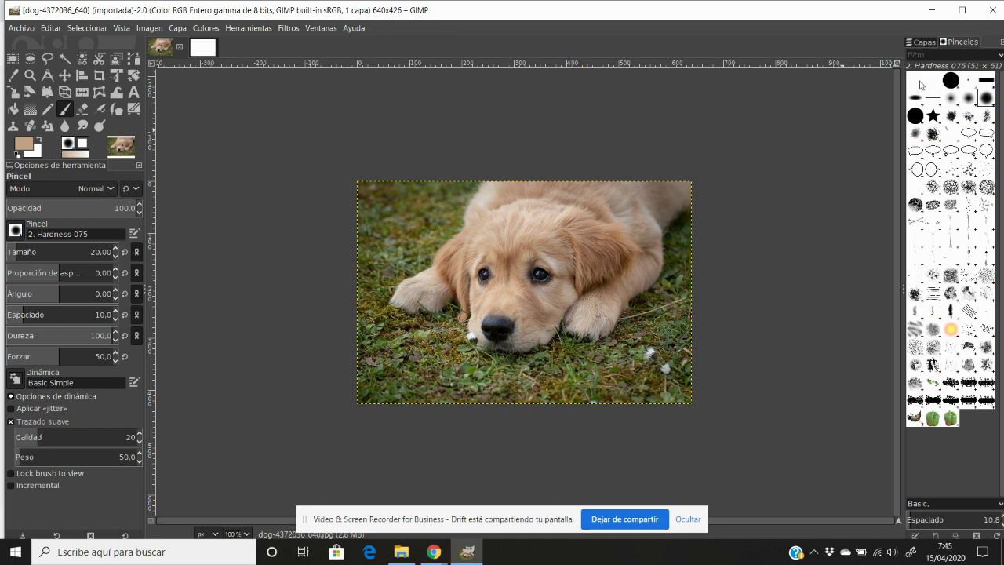
Preview the Block 02, Acrylic 05 and Pepper brush tips, settling on Sparks
left_click(959, 79)
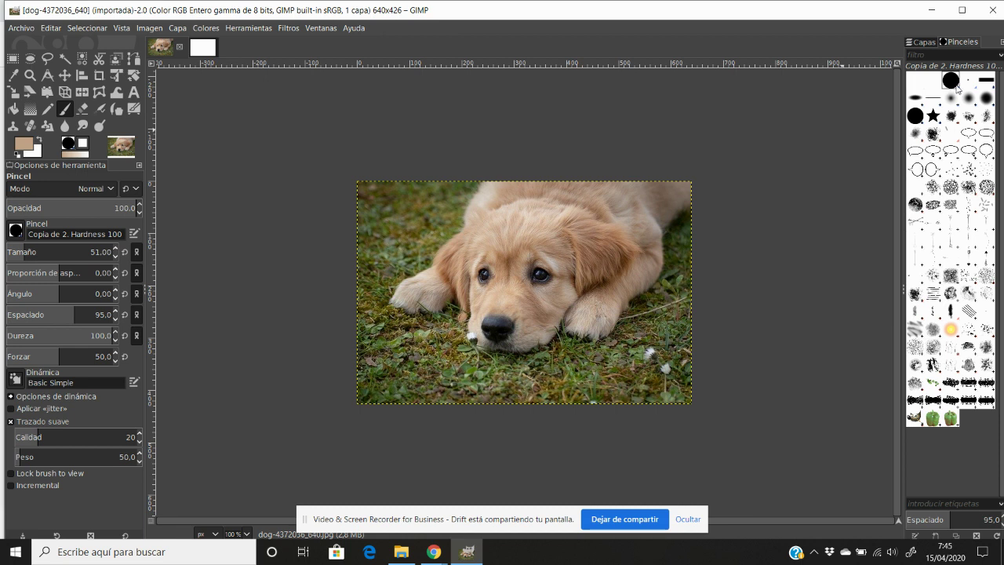
left_click(914, 97)
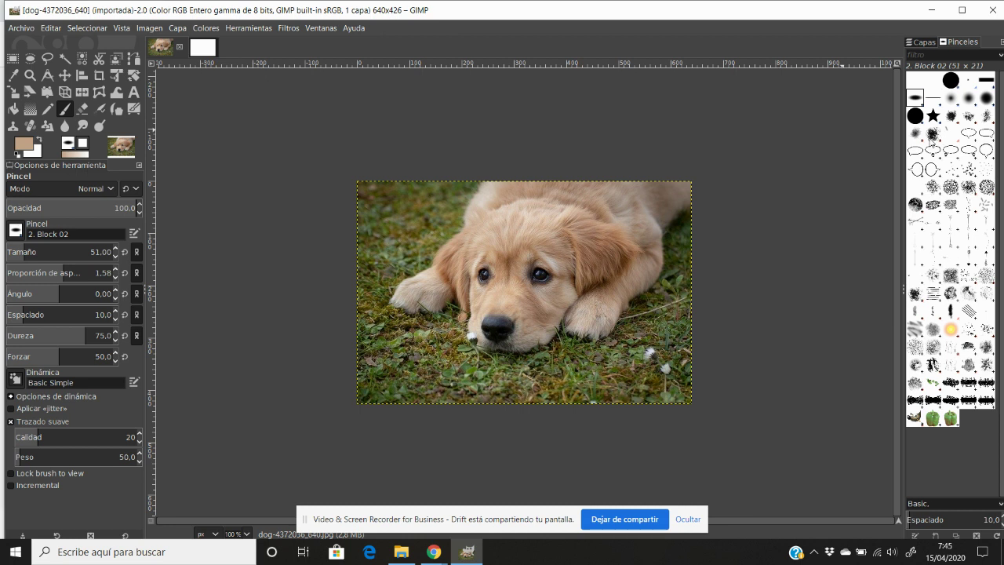
left_click(932, 134)
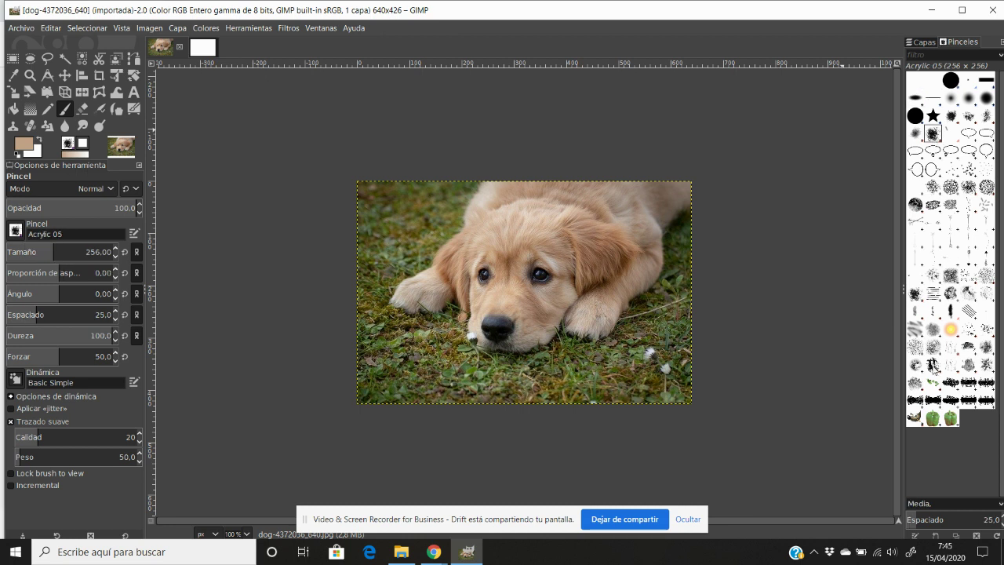
left_click(948, 421)
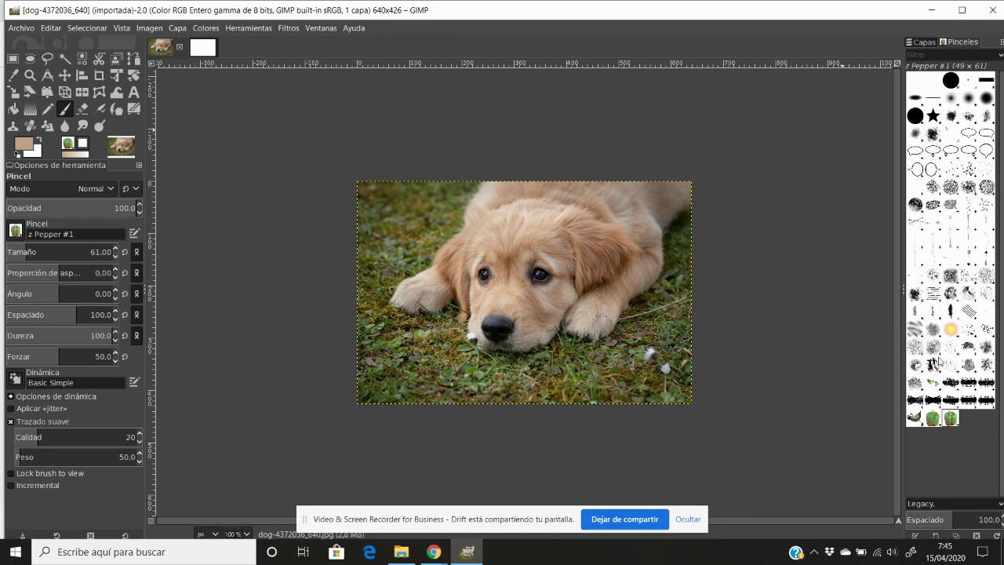
left_click(951, 330)
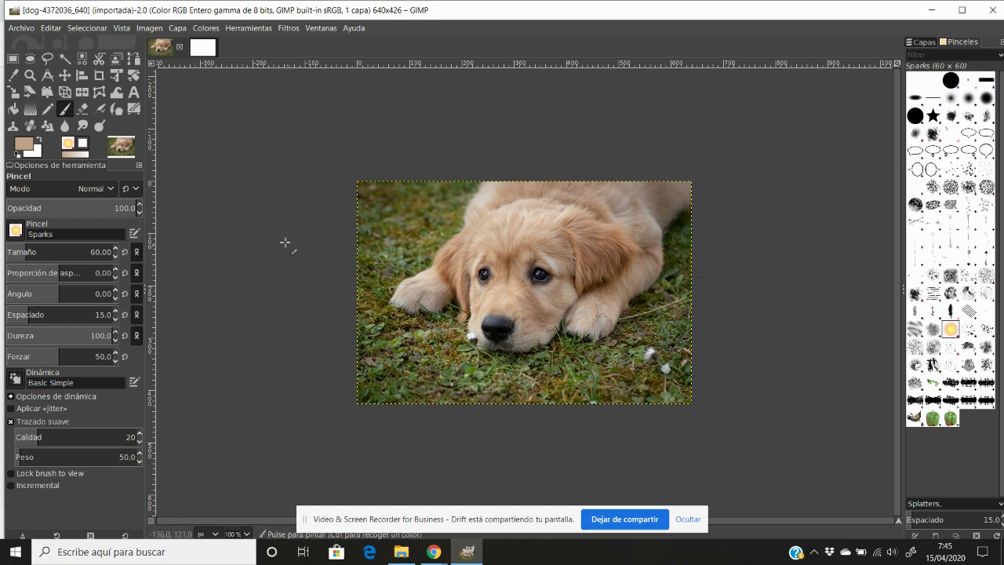
Trace a Scissors Select outline over the dog's head, along its back and down the ear
left_click(99, 58)
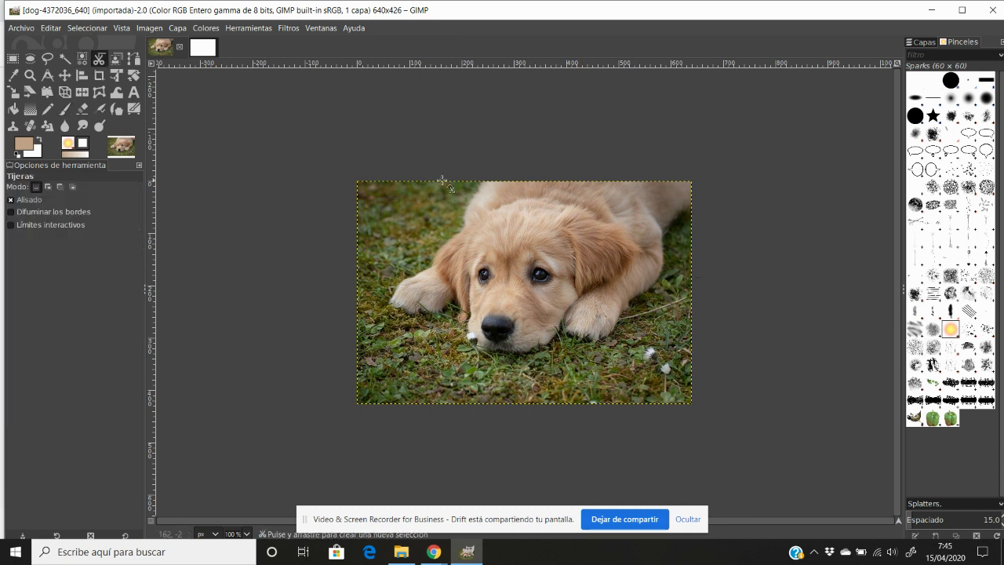
left_click(457, 223)
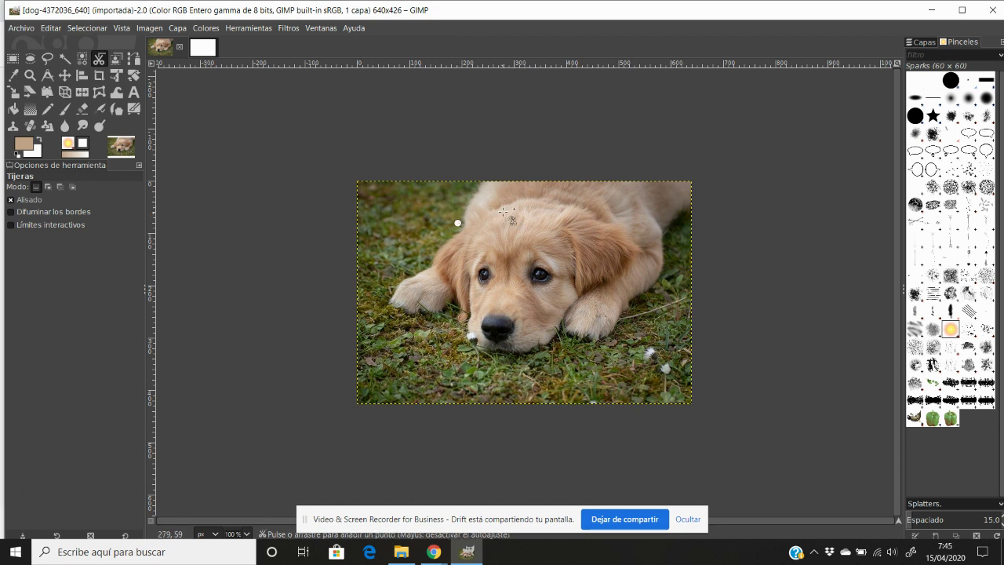
left_click(519, 199)
left_click(586, 207)
left_click(632, 236)
left_click(619, 274)
left_click(587, 297)
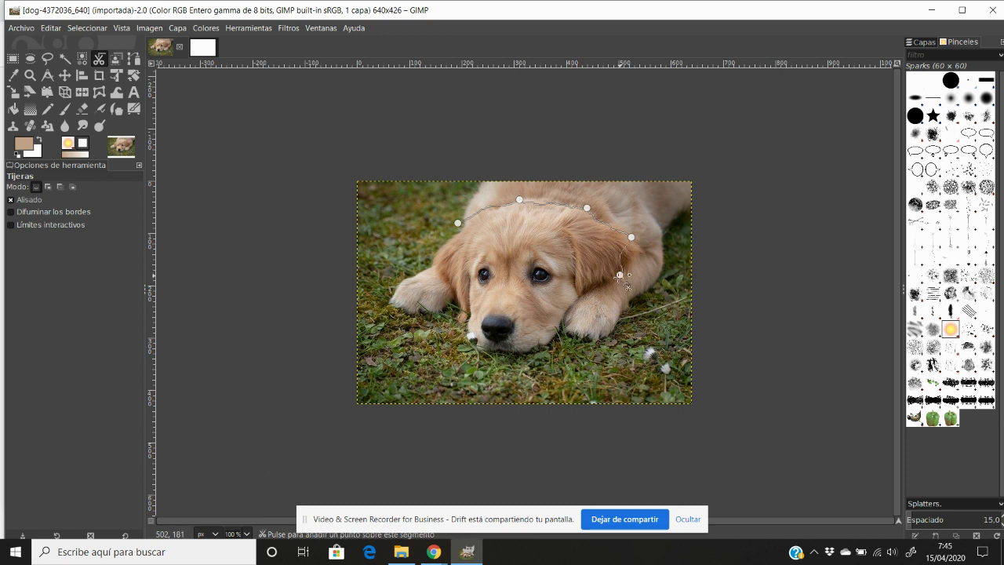
left_click(547, 343)
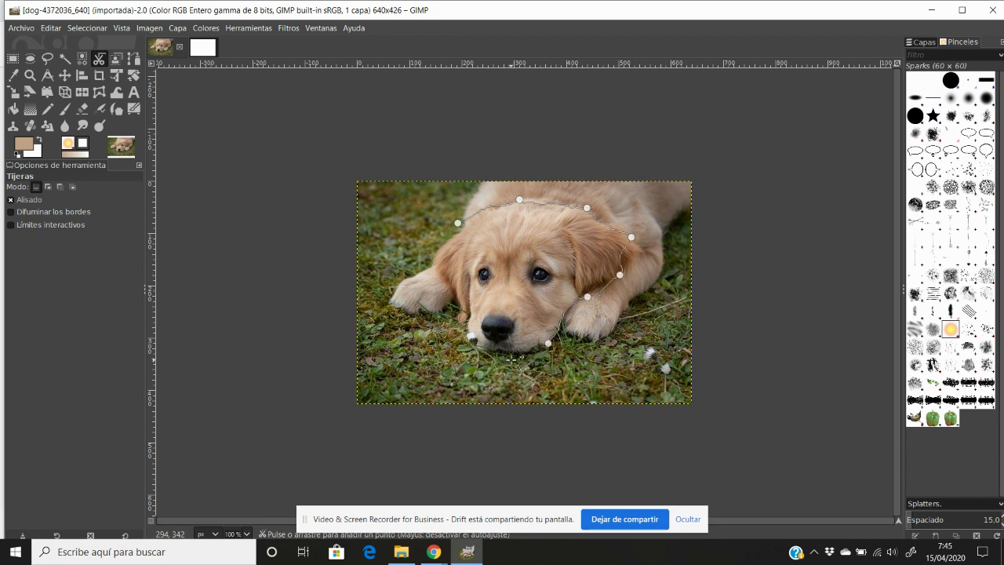
Continue the outline under the chin and up the muzzle, closing it at the start point
left_click(507, 353)
left_click(478, 349)
left_click(468, 330)
left_click(459, 315)
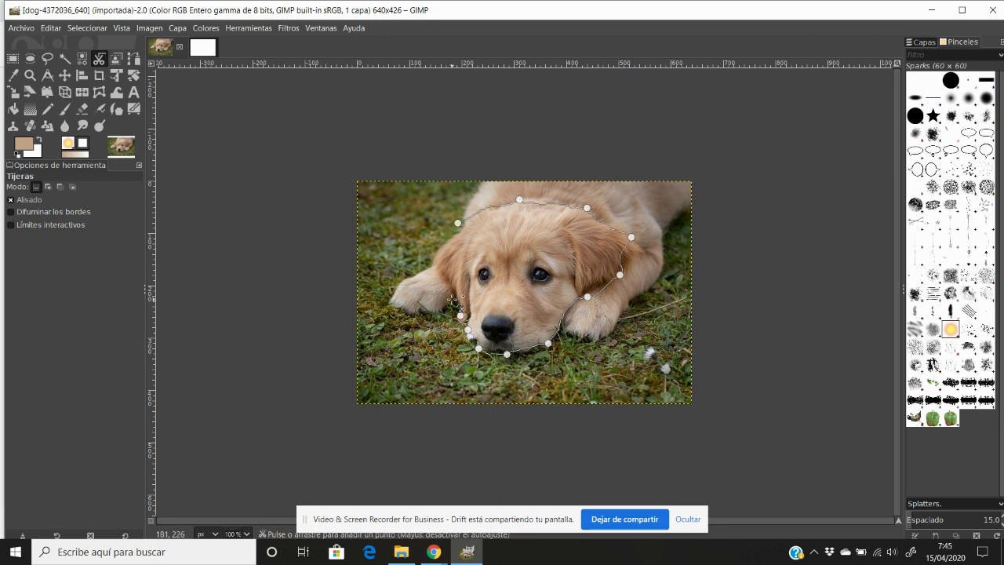
left_click(433, 267)
left_click(457, 224)
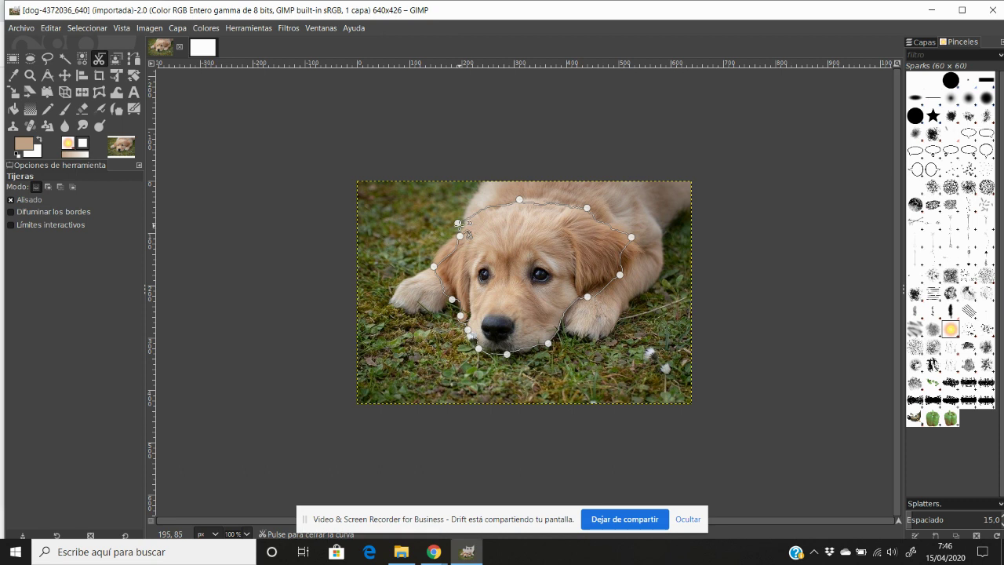
left_click(458, 223)
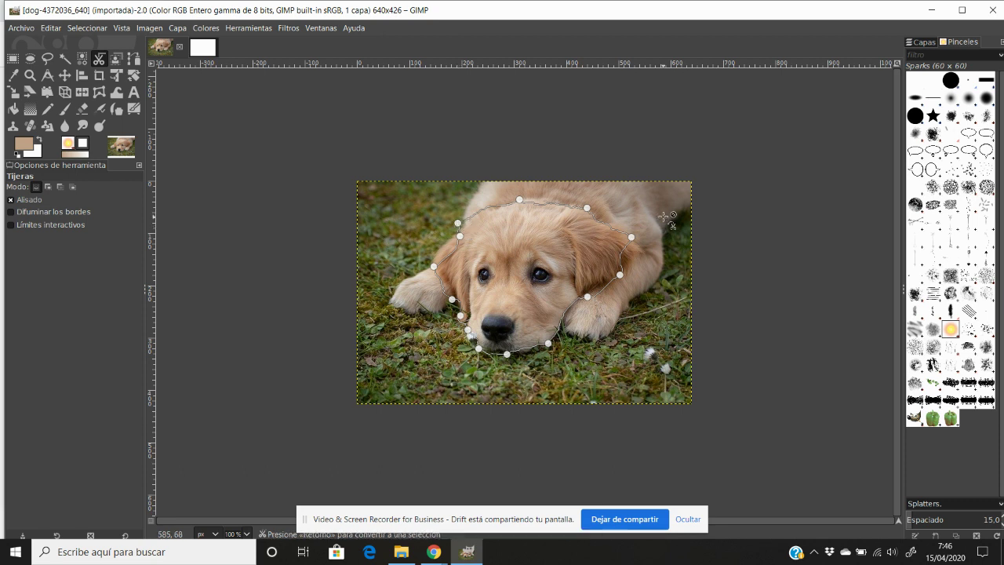
Convert the outline to a selection and copy the dog head to the clipboard
key("Return")
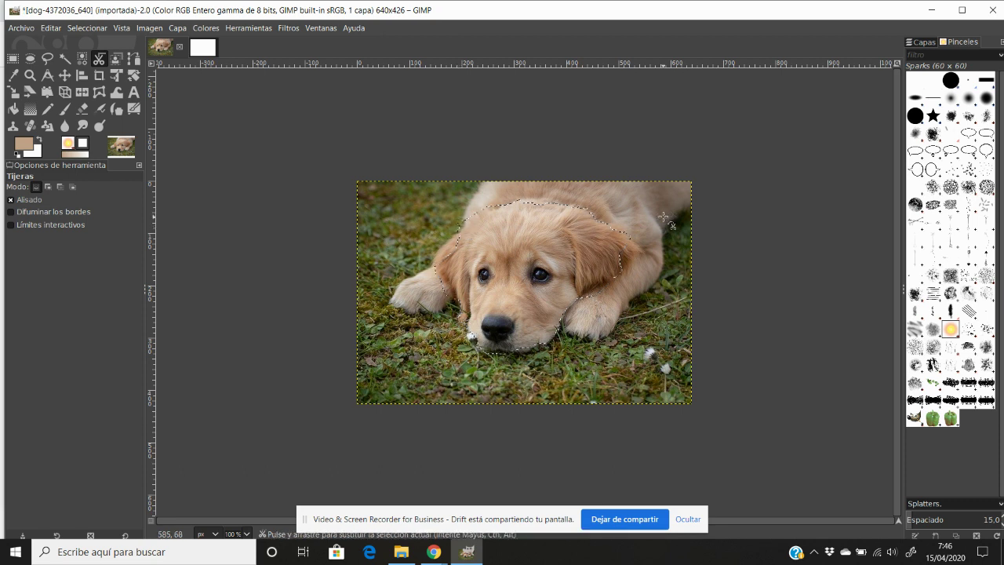
key("ctrl")
key("ctrl+c")
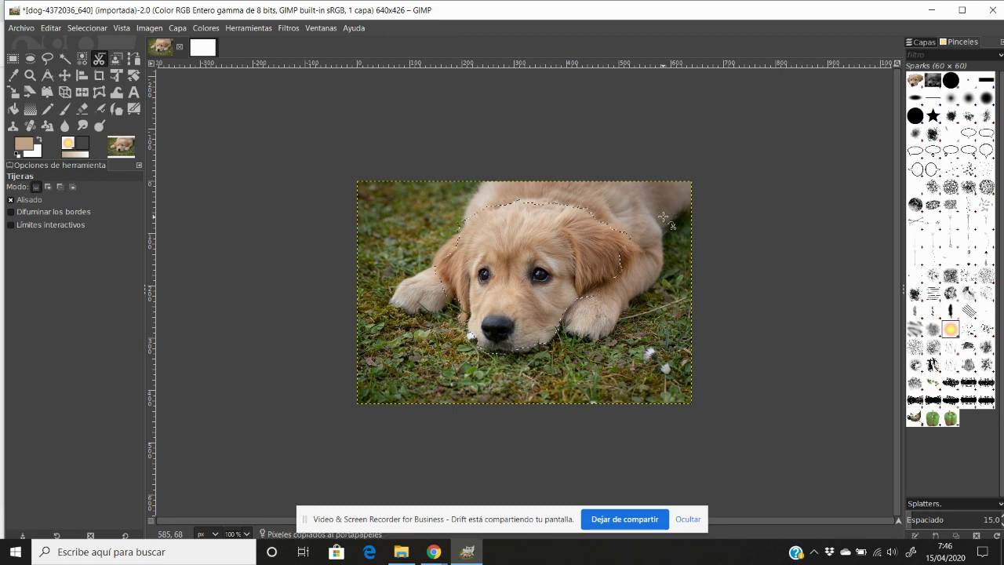
On the blank white image, paint with the Paintbrush using the Clipboard Image brush
left_click(202, 53)
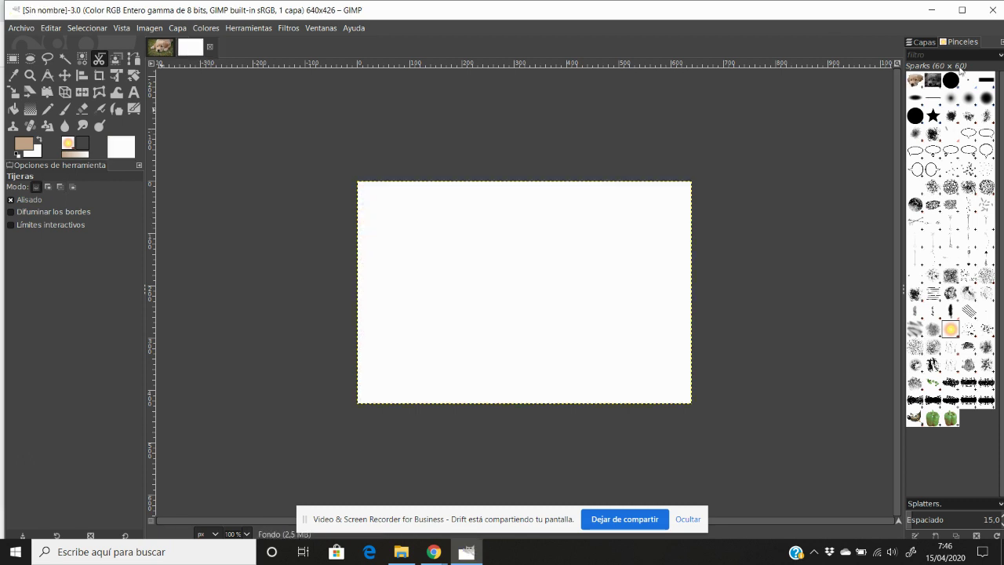
left_click(915, 79)
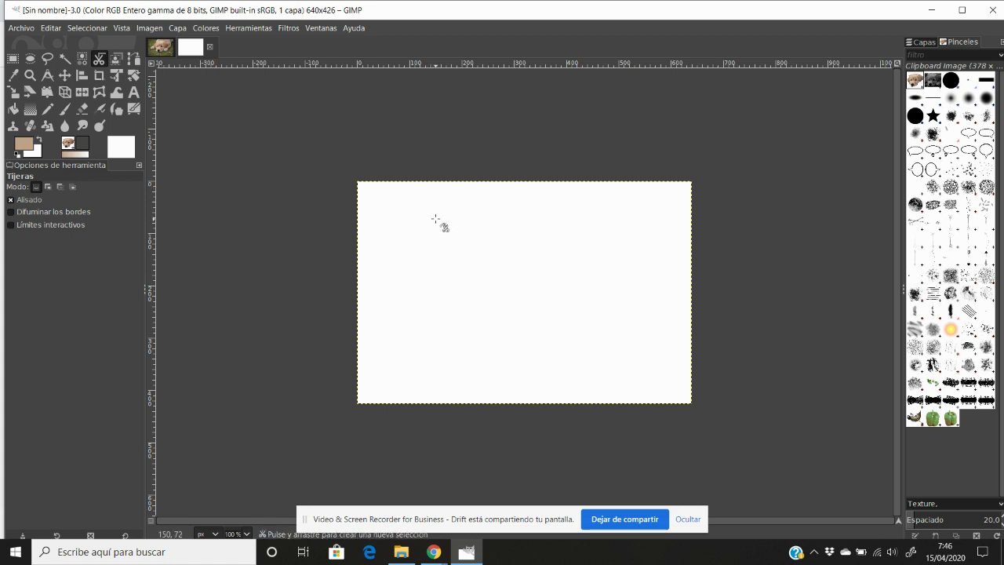
left_click(65, 108)
Stamp eleven dog heads scattered across the white canvas
left_click(402, 224)
left_click(587, 287)
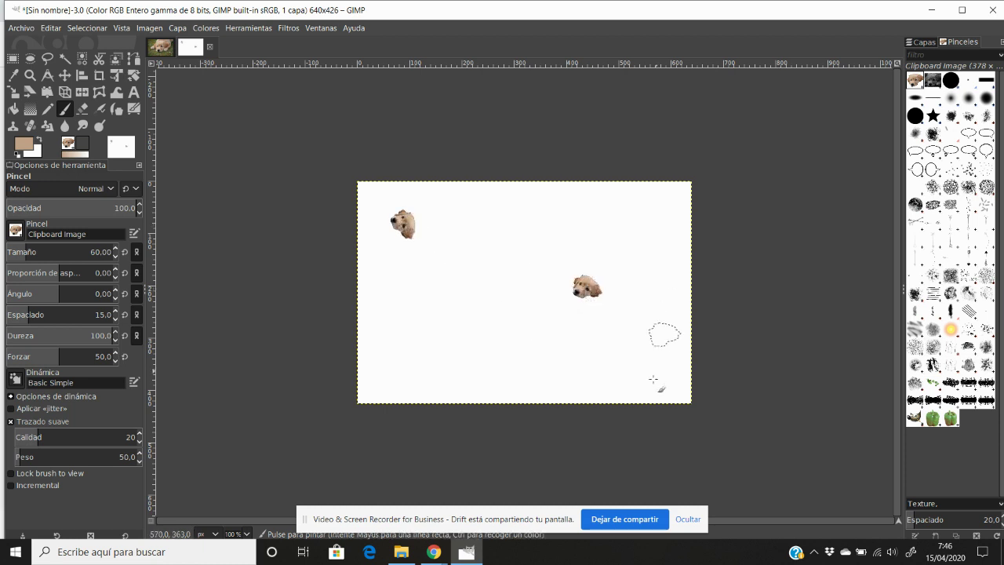
left_click(628, 363)
left_click(641, 238)
left_click(496, 237)
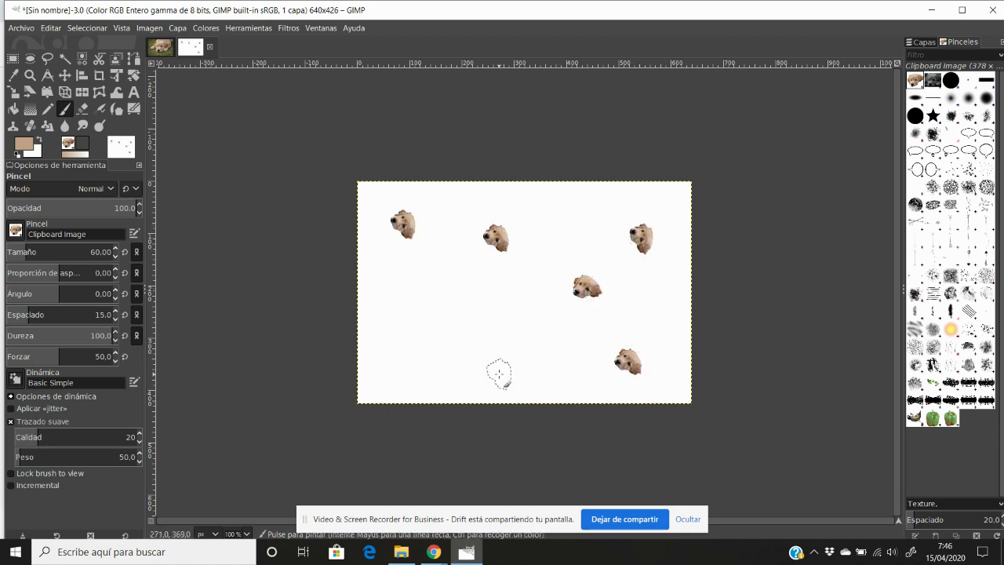
left_click(501, 375)
left_click(384, 324)
left_click(437, 269)
left_click(503, 299)
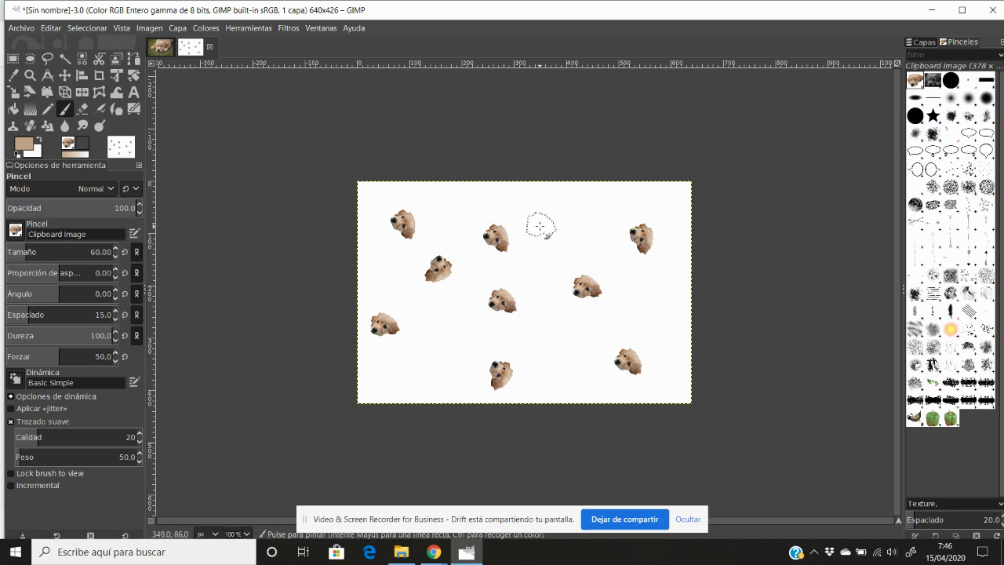
left_click(538, 225)
left_click(541, 318)
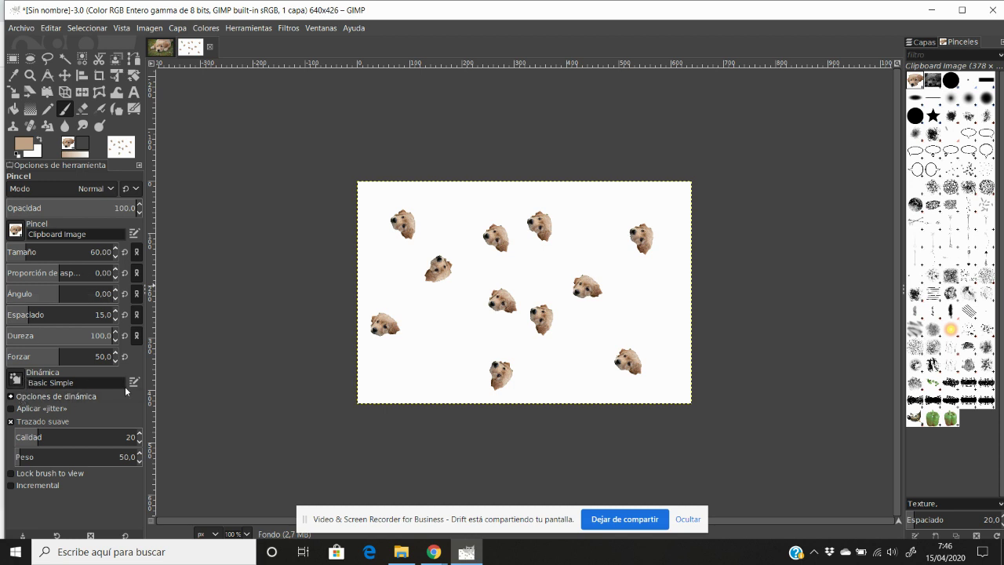
Set brush dynamics to Off, stamp three more heads, and paint a horizontal band of dog heads
left_click(14, 379)
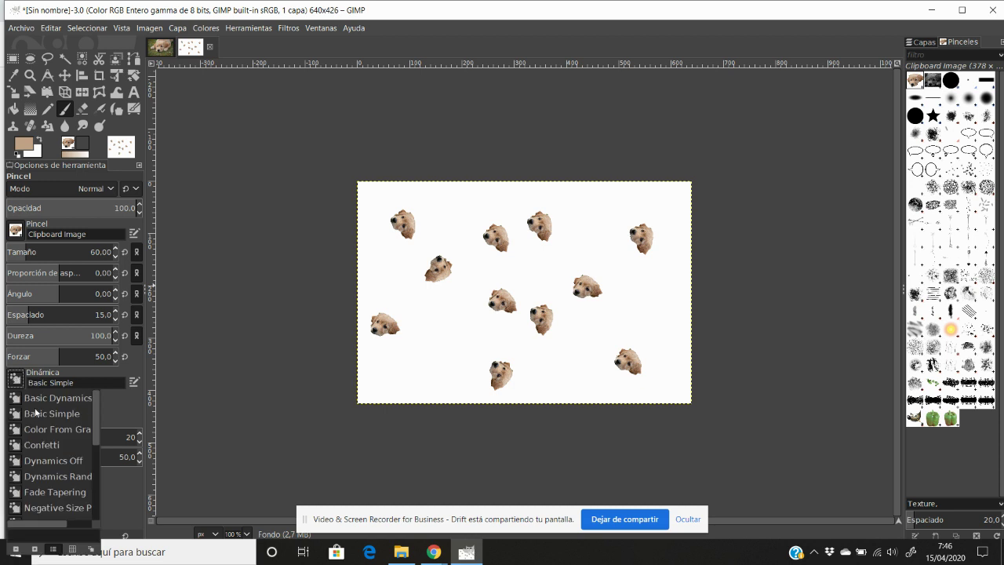
left_click(64, 458)
left_click(401, 371)
left_click(440, 353)
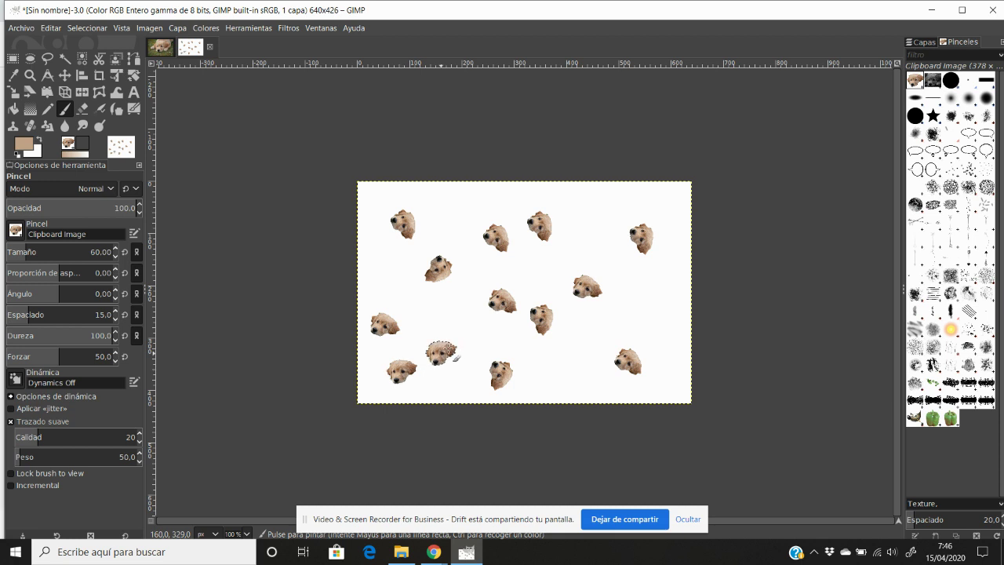
left_click(508, 333)
left_click_drag(388, 303, 673, 301)
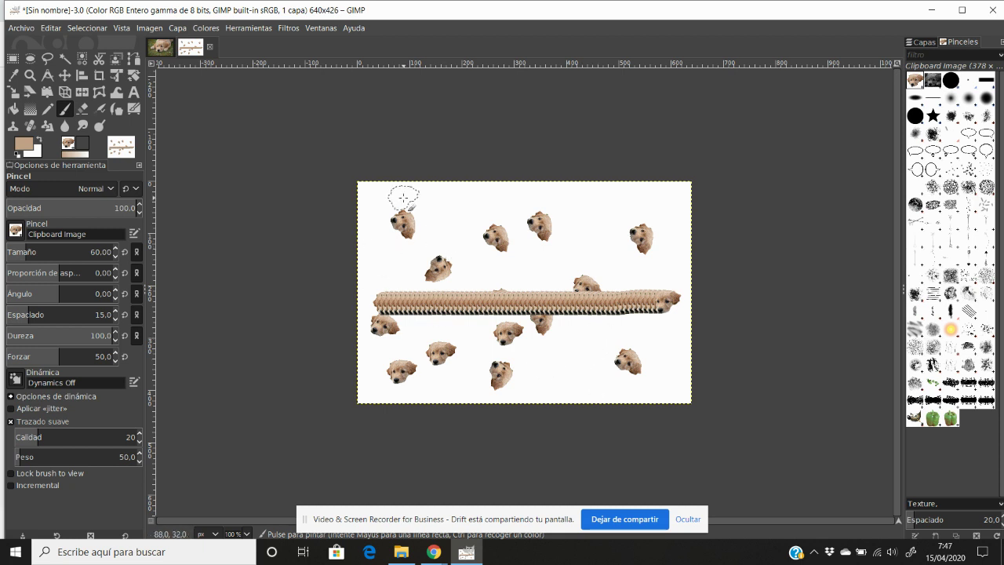
Add seven more dog-head stamps around the canvas, including the lower right
left_click(437, 204)
left_click(581, 214)
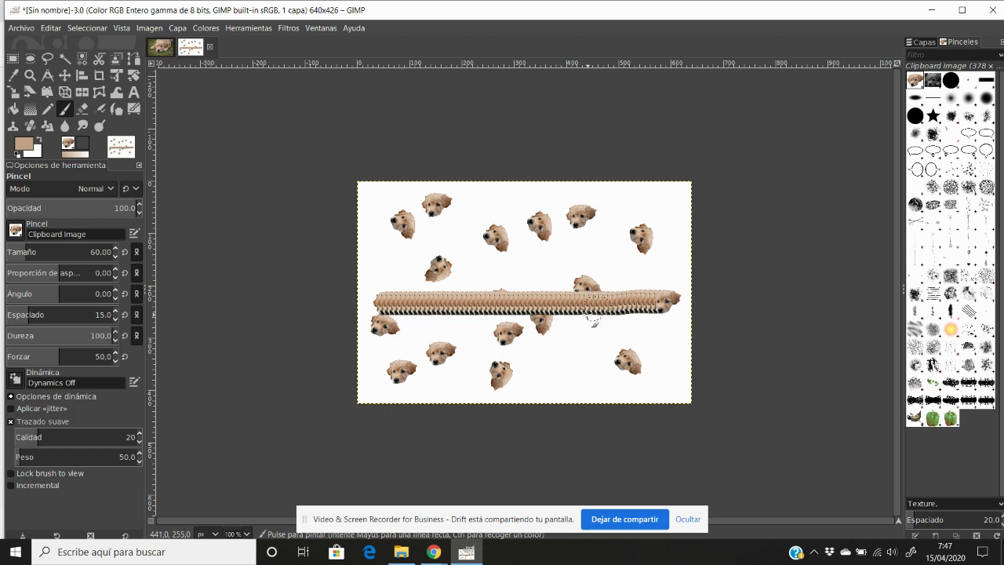
left_click(535, 271)
left_click(467, 240)
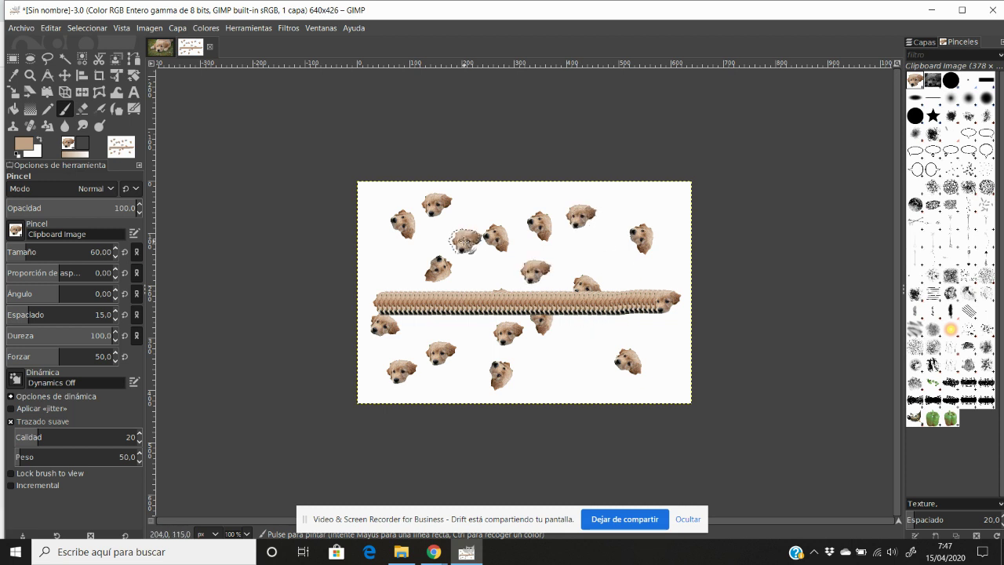
left_click(500, 205)
left_click(654, 342)
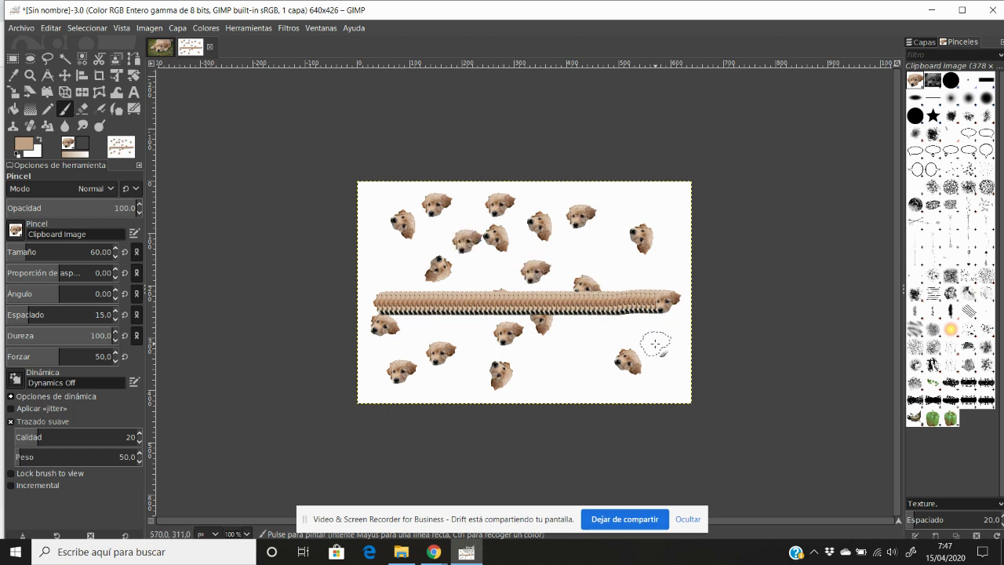
left_click(580, 356)
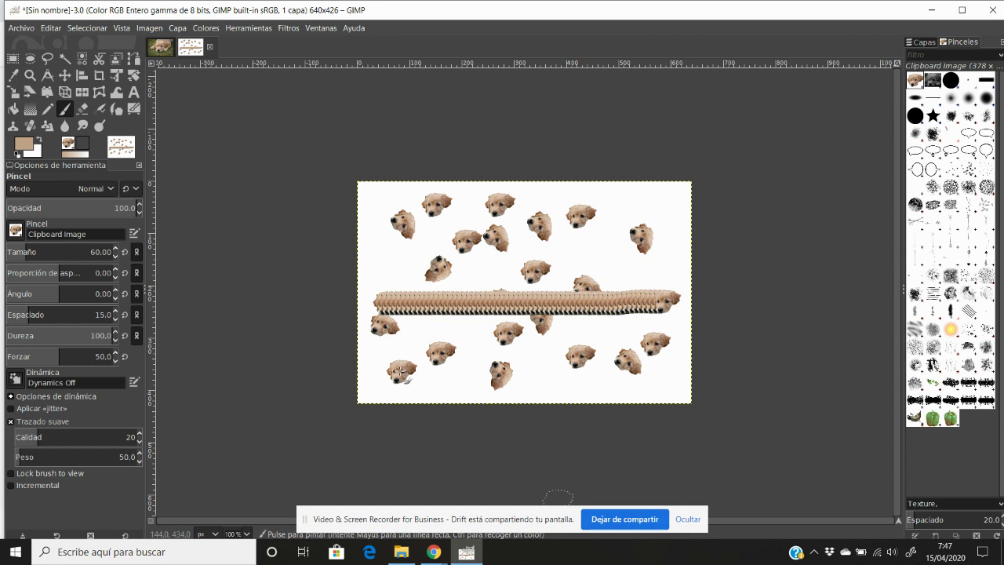
left_click(949, 83)
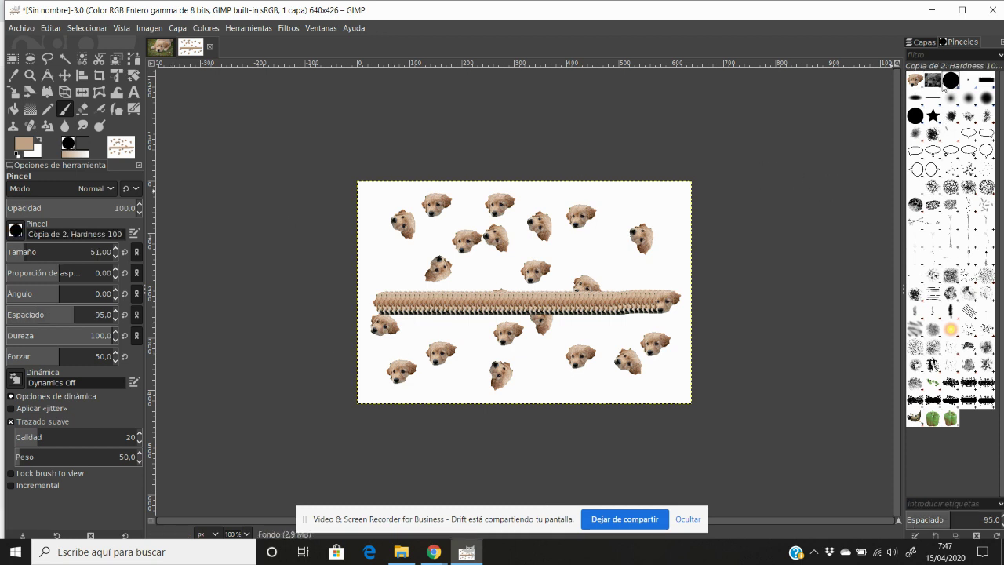
Draw a dotted row of tan circles across the top, then a solid tan bar with reduced spacing
left_click(376, 203)
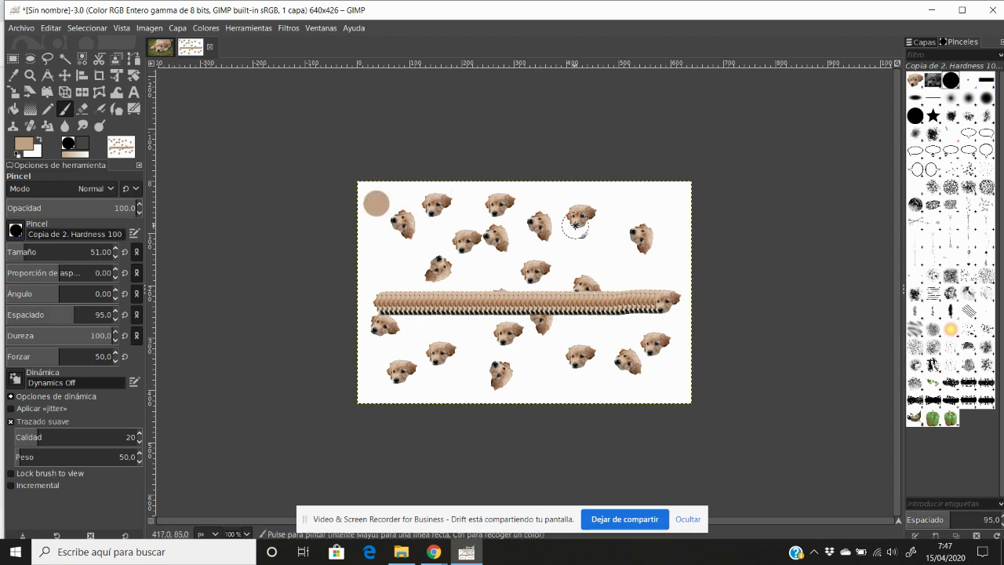
left_click(664, 208, "shift")
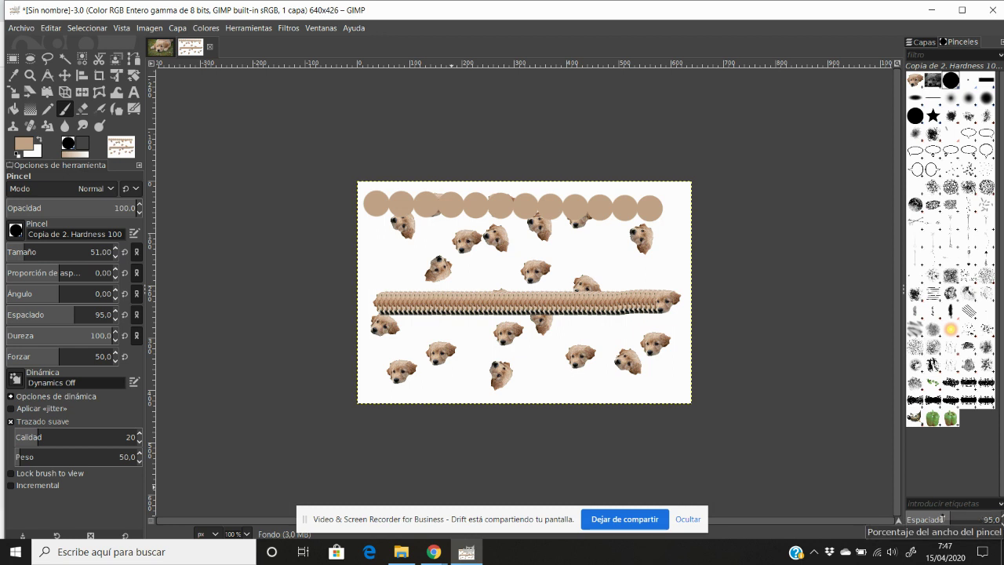
left_click_drag(964, 513, 911, 518)
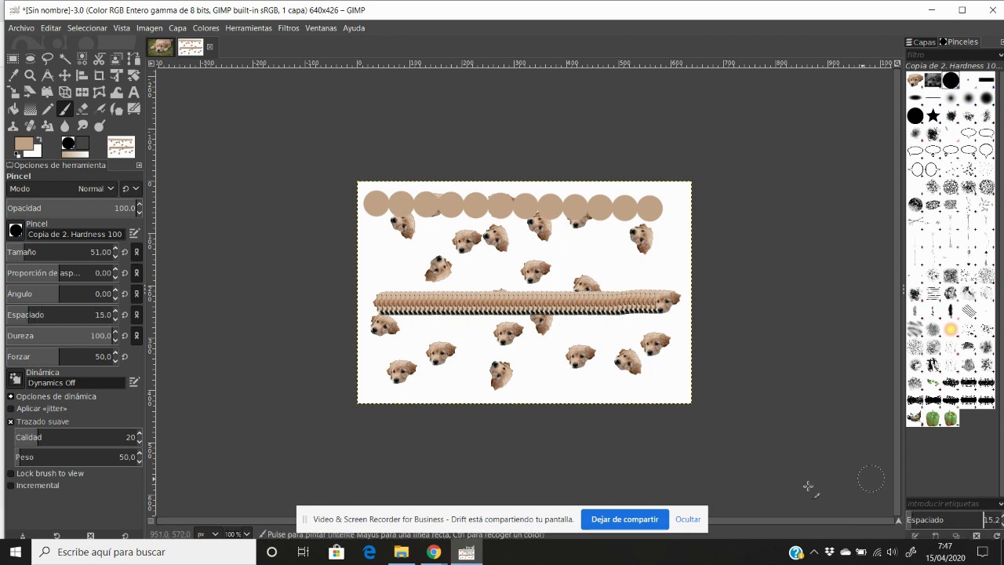
left_click(384, 256)
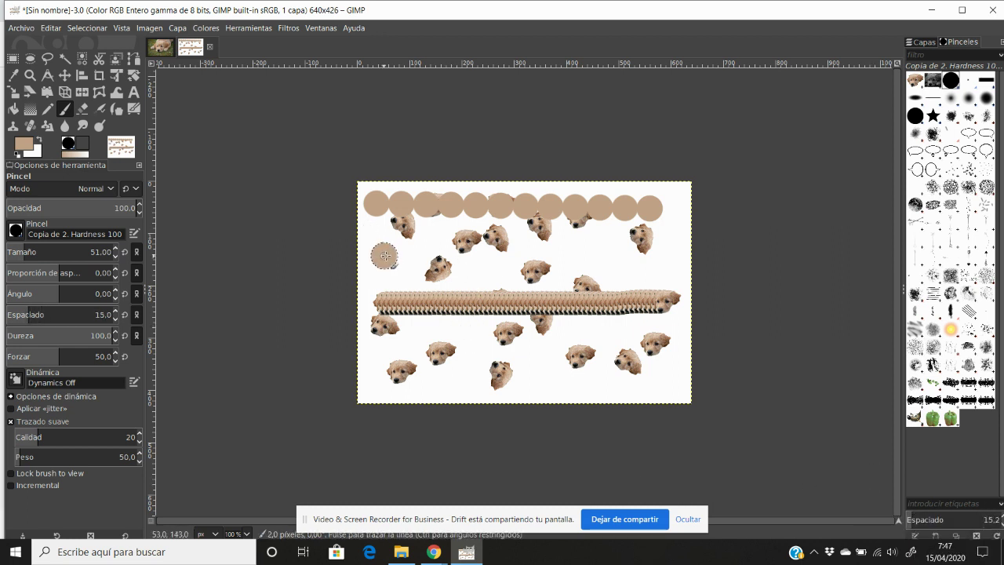
left_click(661, 261, "shift")
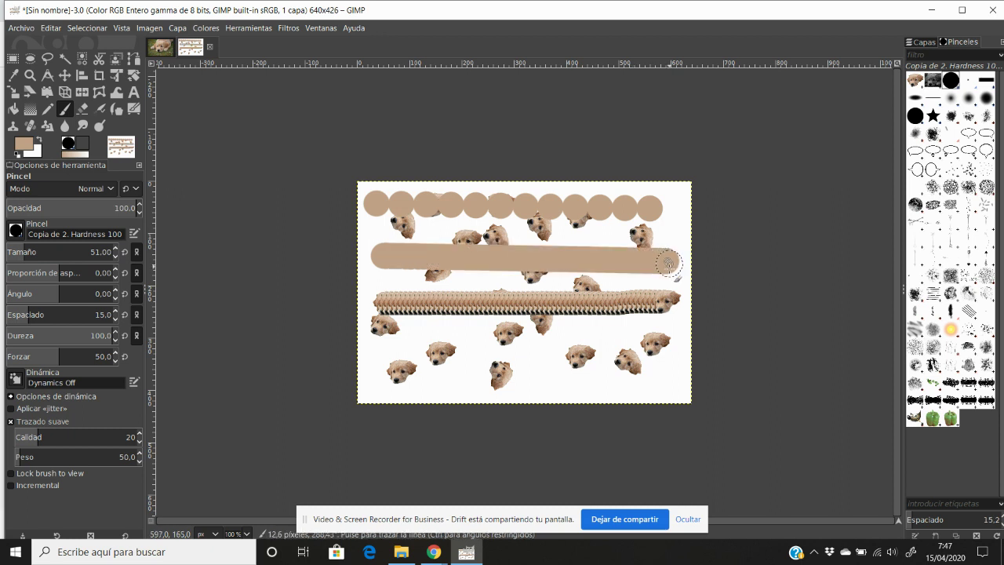
Paint seven tan circles along the bottom of the canvas
left_click(663, 374)
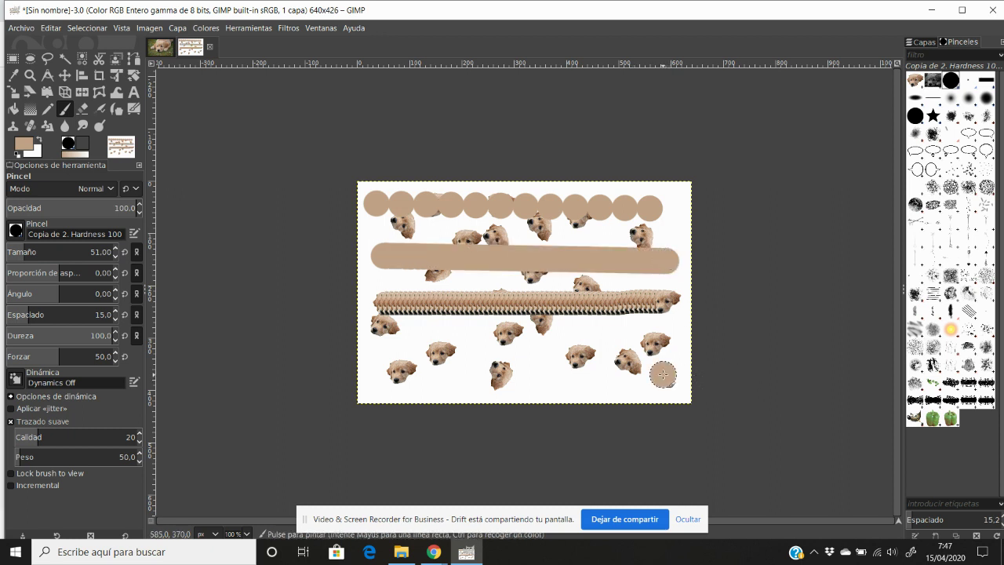
left_click(641, 368)
left_click(613, 378)
left_click(520, 369)
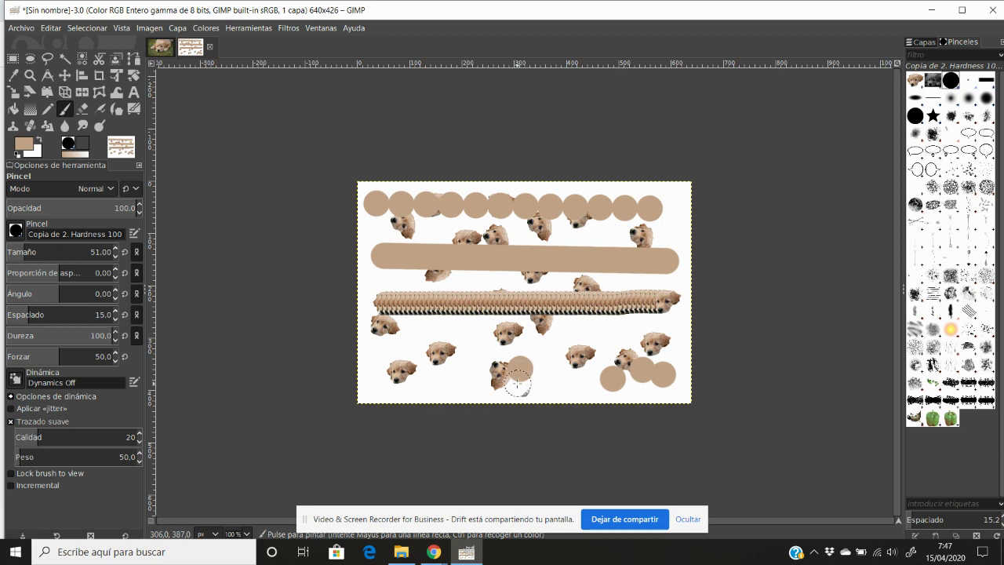
left_click(492, 362)
left_click(479, 368)
left_click(423, 369)
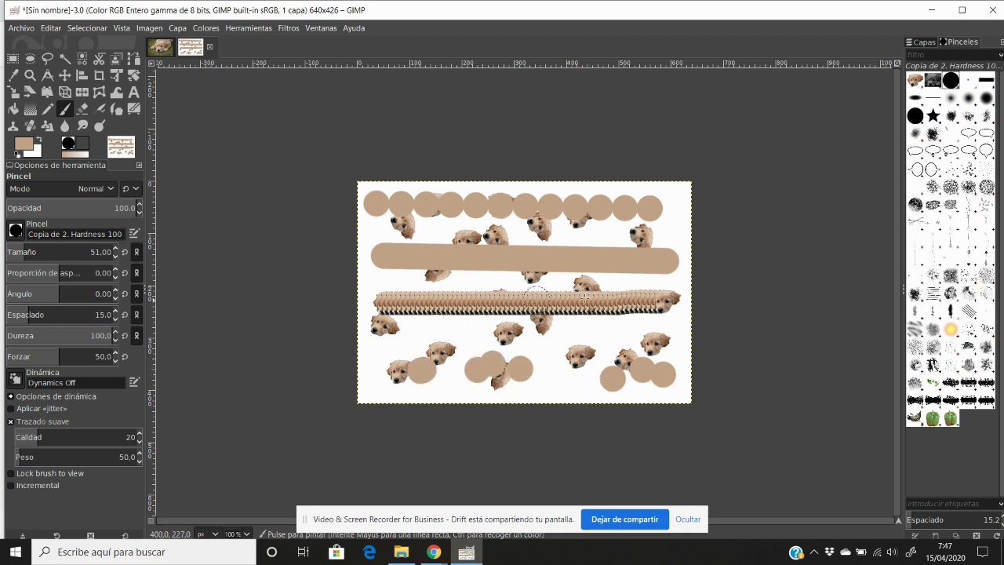
left_click(968, 81)
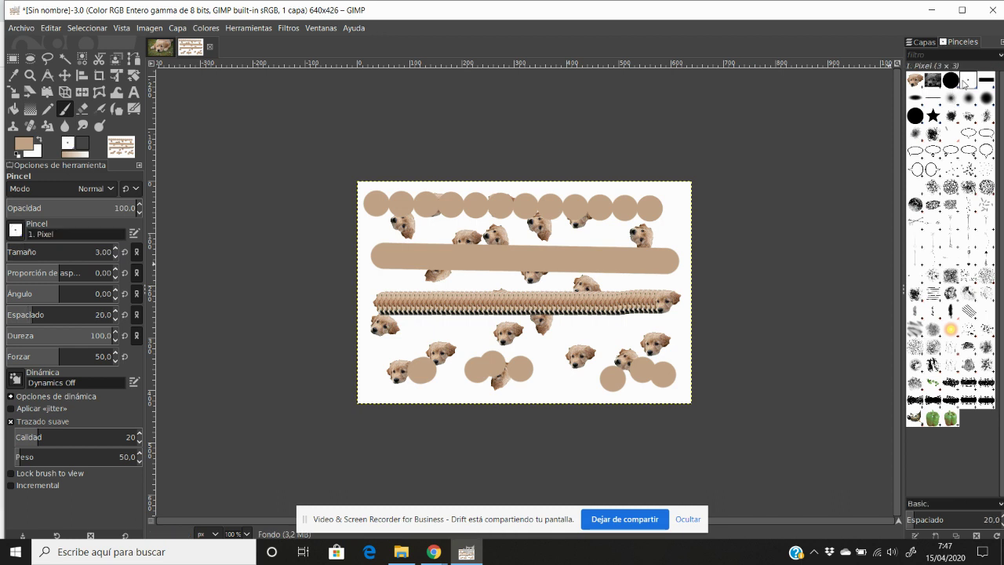
Draw a thin 1-pixel line across the upper canvas and reset the brush angle to 0
left_click(370, 232)
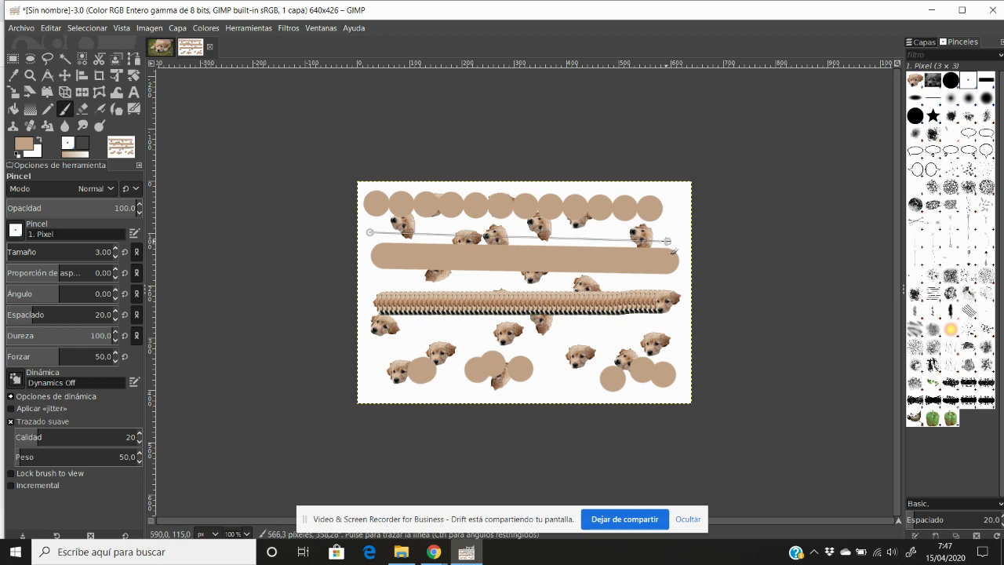
left_click(670, 230, "shift")
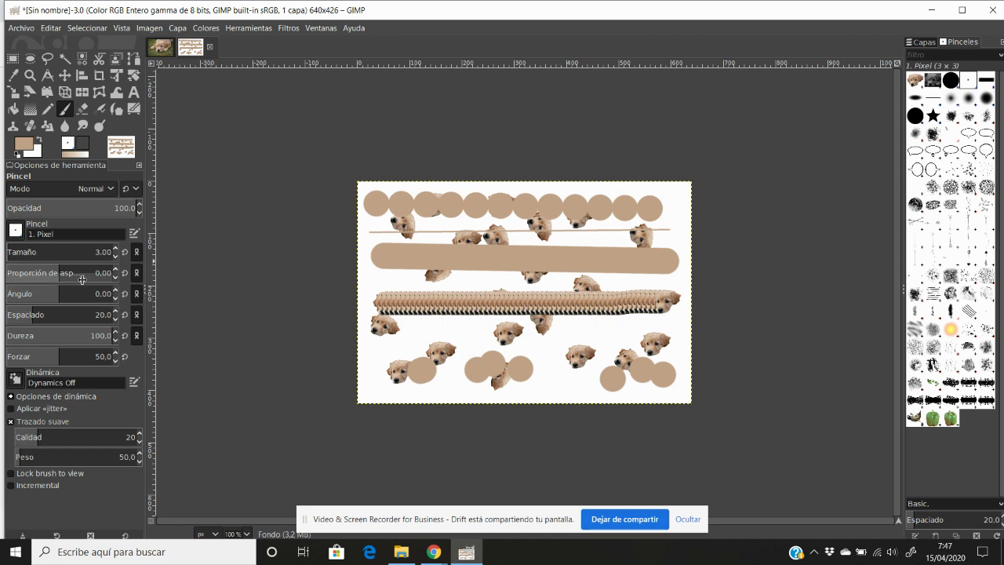
left_click(93, 293)
left_click_drag(93, 293, 87, 296)
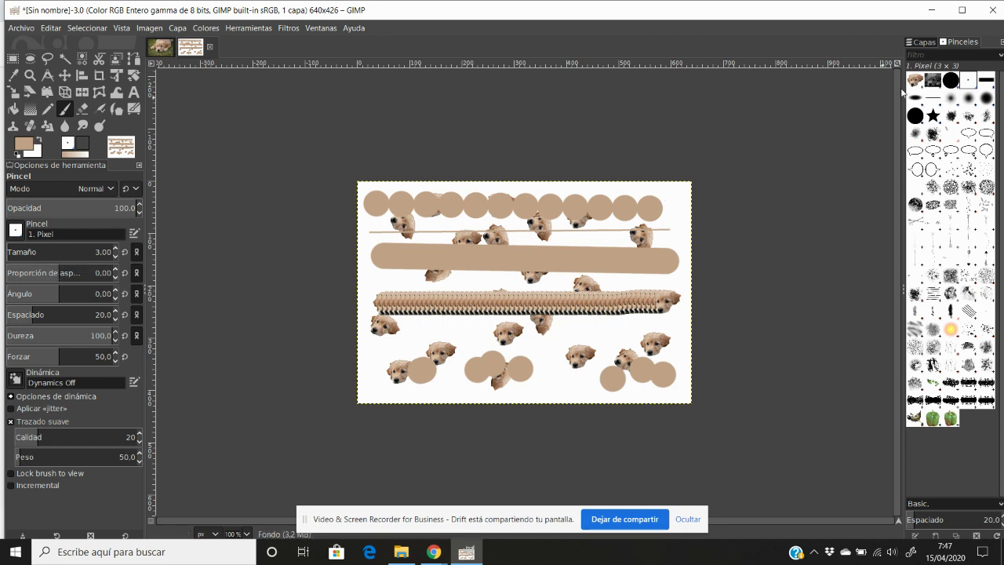
Paint large soft tan streaks with the Block 02 brush enlarged to about 198 and stretched
left_click(916, 98)
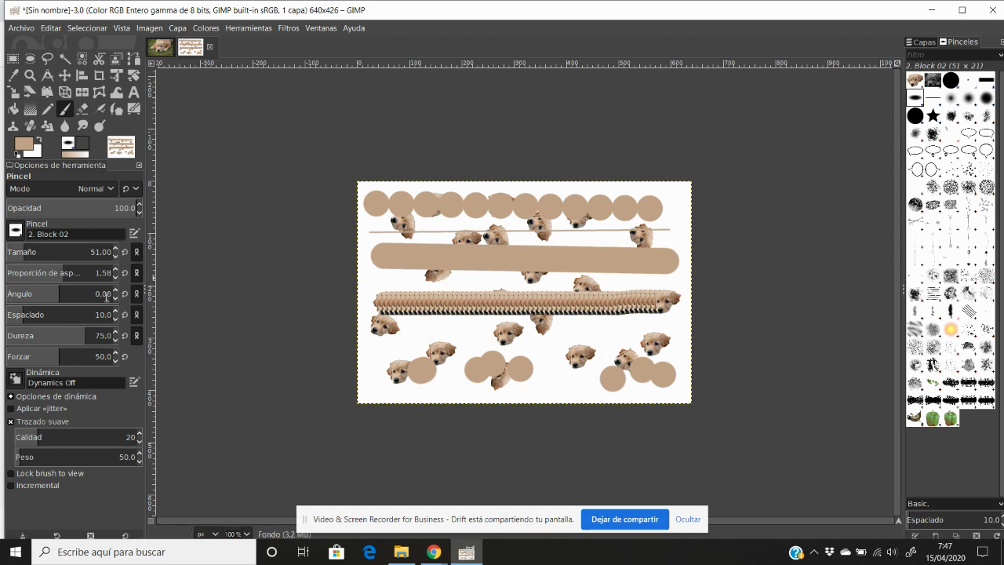
left_click(375, 277)
left_click_drag(29, 252, 49, 252)
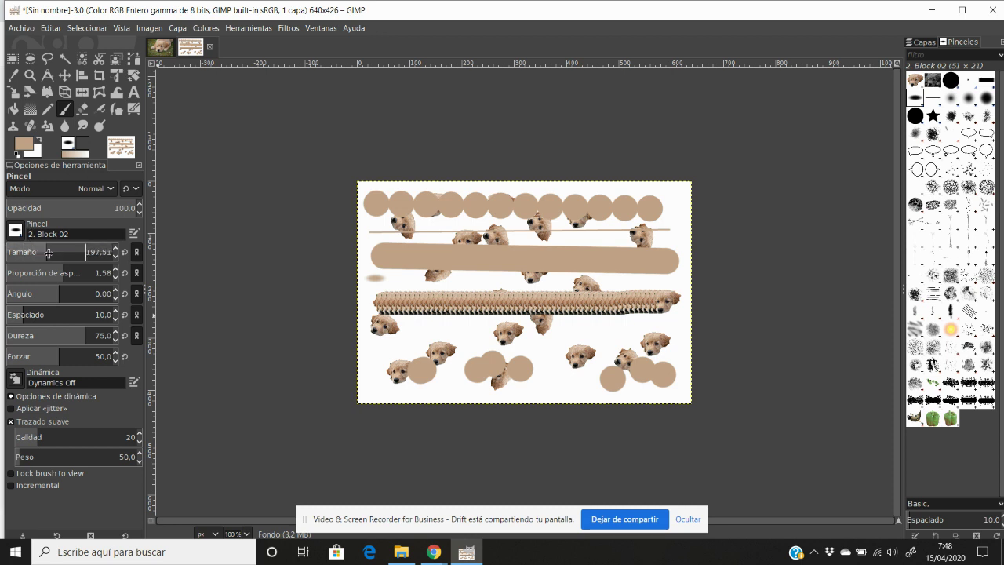
left_click(467, 335)
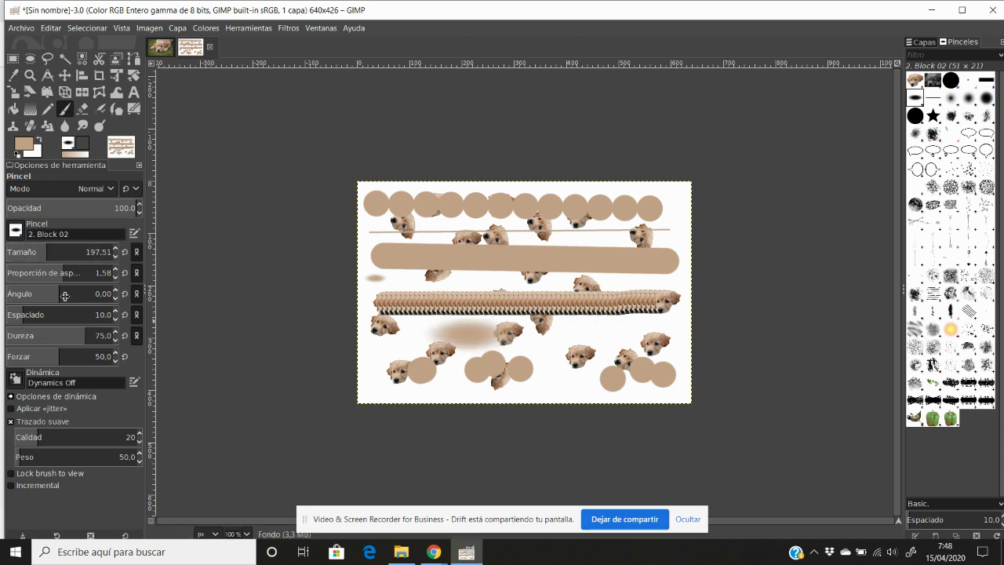
mouse_move(65, 272)
left_mouse_down()
mouse_move(28, 270)
mouse_move(48, 271)
left_mouse_up()
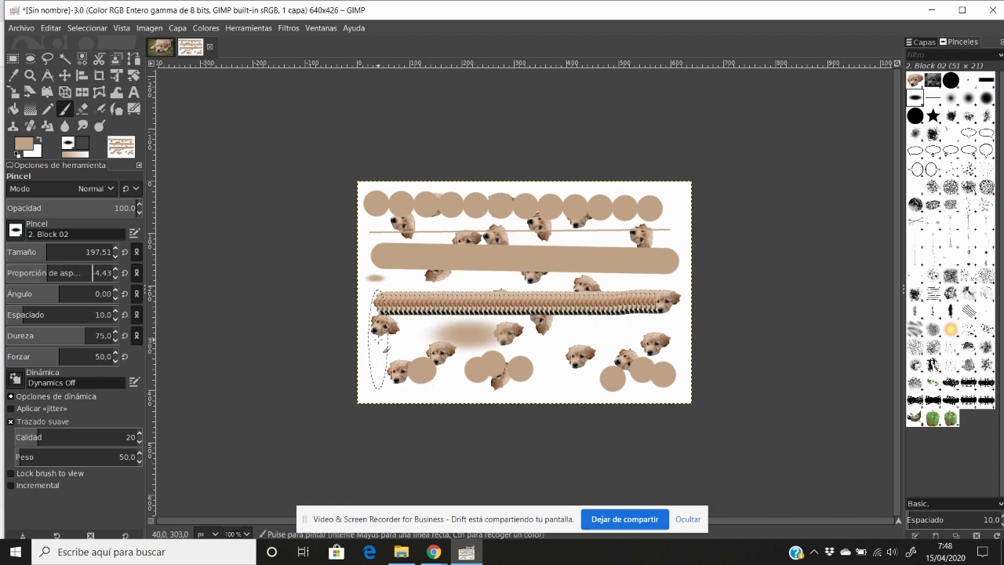
left_click(381, 344)
left_click_drag(57, 294, 37, 292)
mouse_move(417, 270)
left_mouse_down()
mouse_move(533, 216)
mouse_move(580, 321)
left_mouse_up()
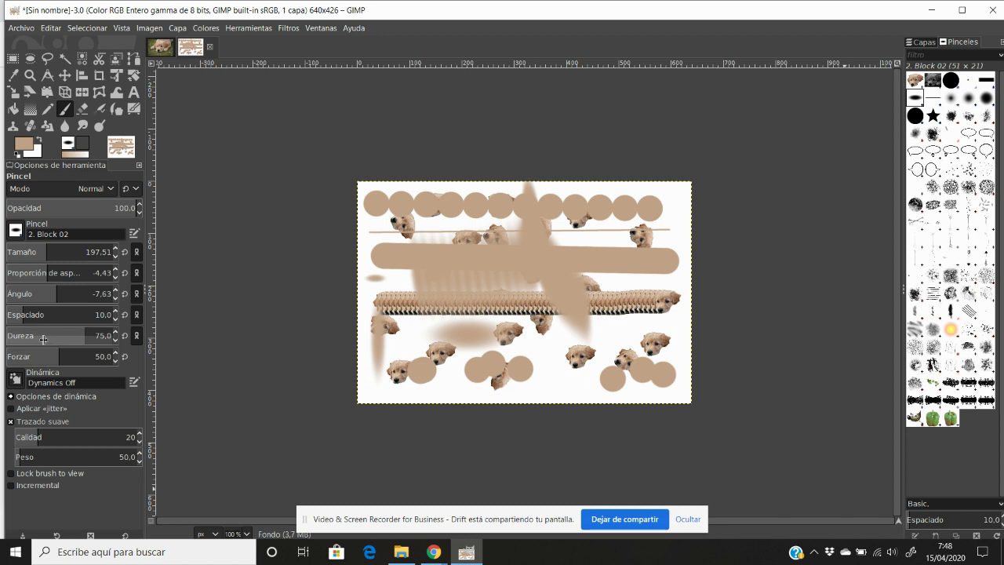
left_click(15, 381)
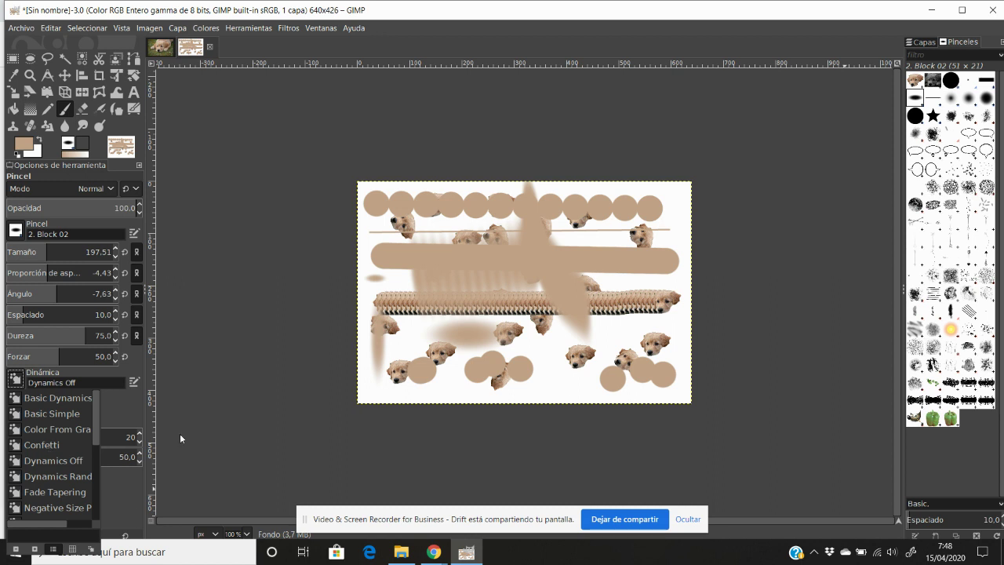
Paint Confetti-dynamics strokes, set the background to 601717, and fill the centre with dark red strokes
left_click(41, 440)
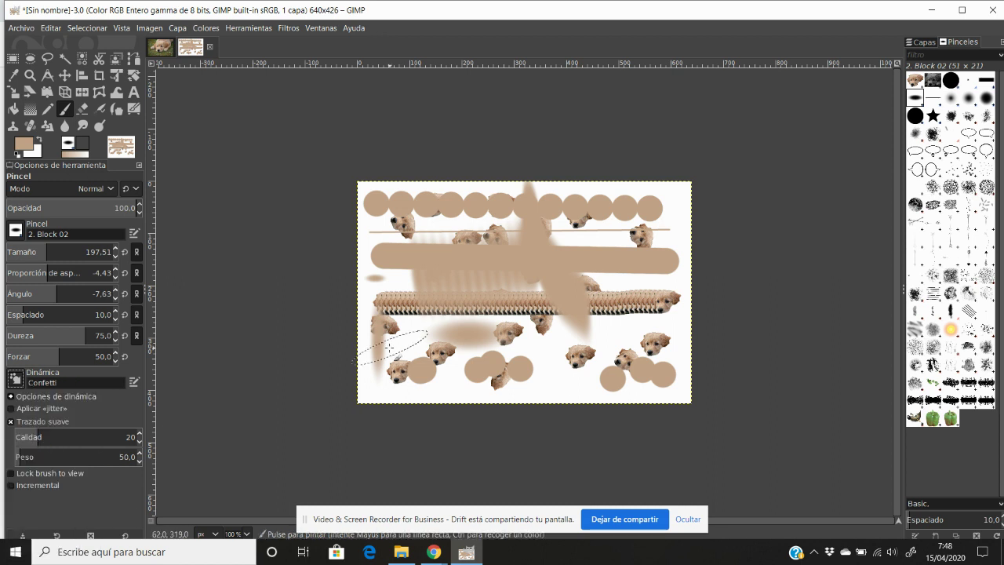
mouse_move(405, 330)
left_mouse_down()
mouse_move(486, 337)
mouse_move(596, 299)
mouse_move(450, 268)
mouse_move(570, 291)
left_mouse_up()
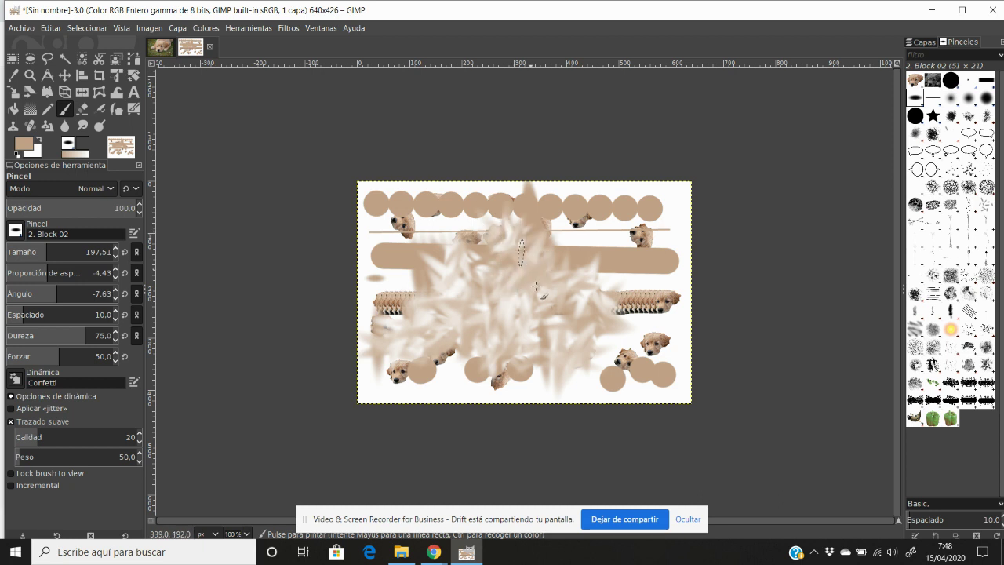
left_click(32, 149)
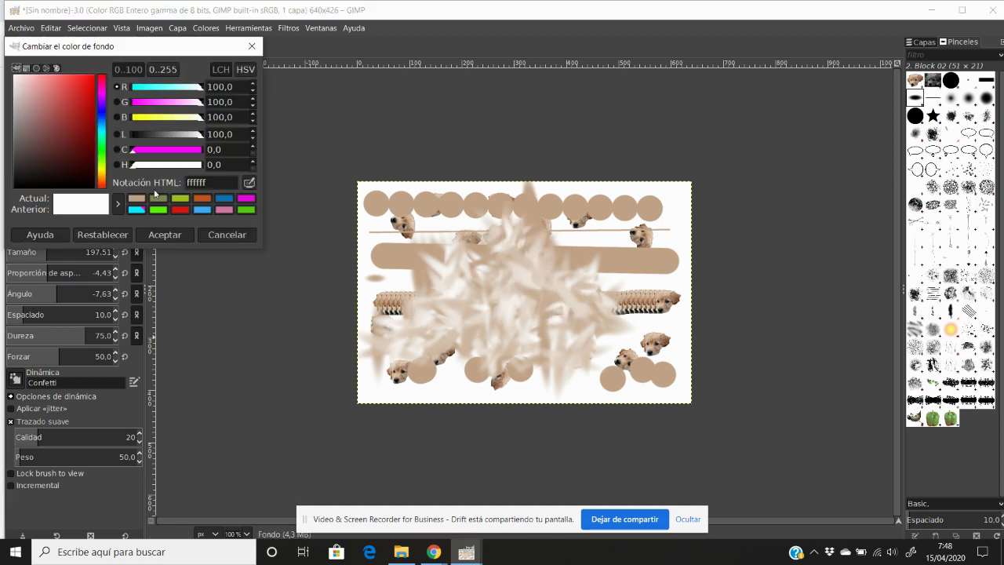
left_click(75, 145)
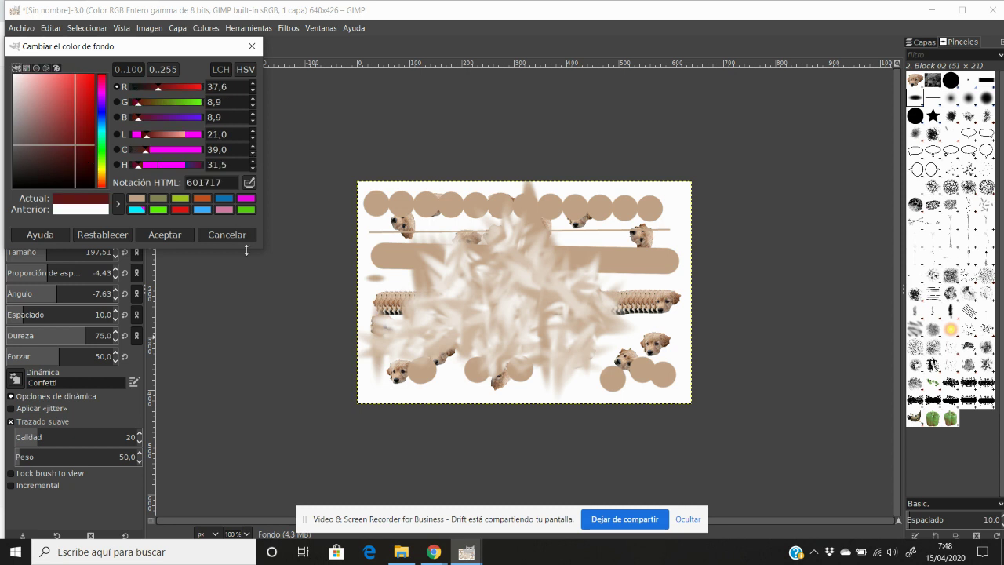
left_click(179, 232)
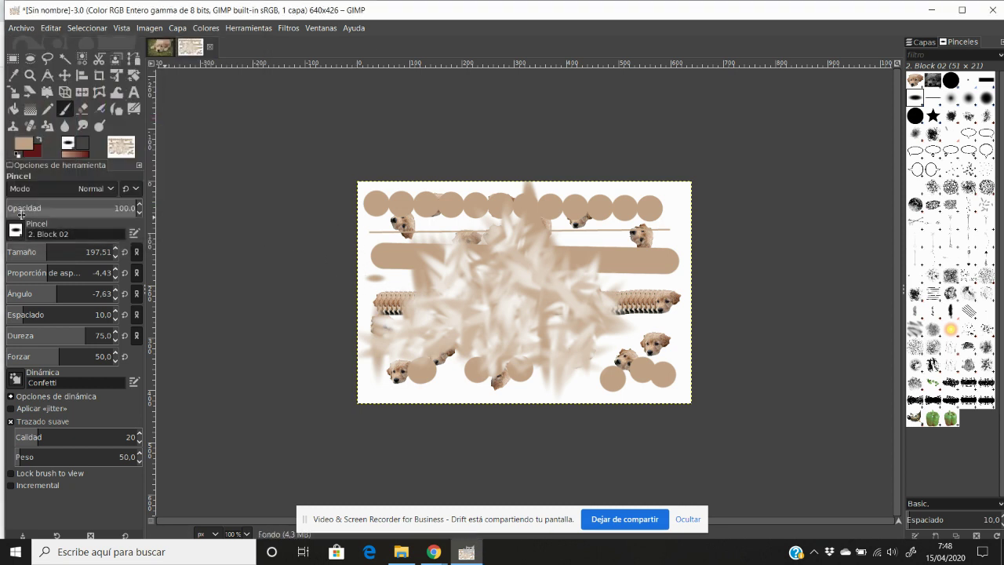
mouse_move(409, 276)
left_mouse_down()
mouse_move(466, 272)
mouse_move(480, 255)
left_mouse_up()
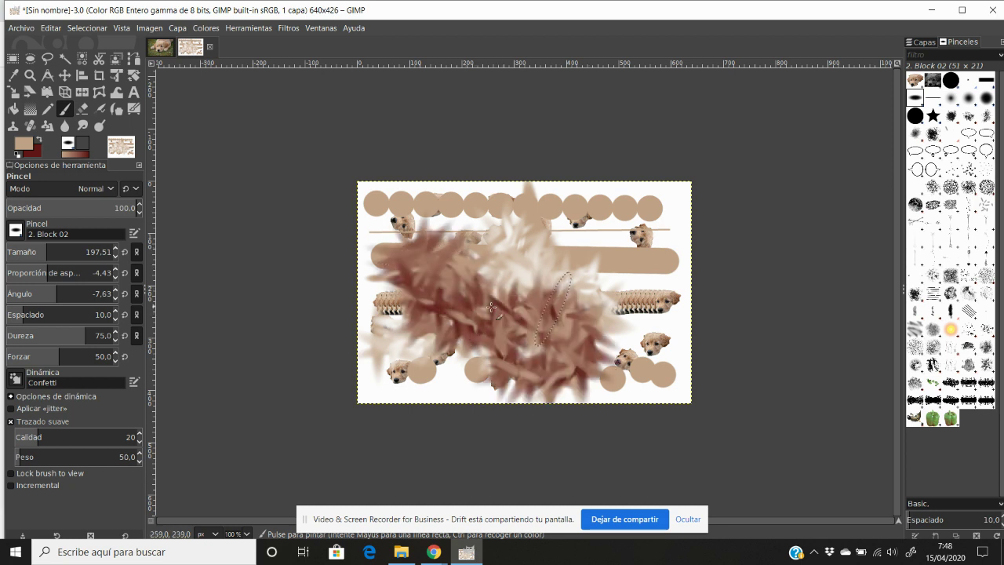
left_click_drag(480, 255, 627, 314)
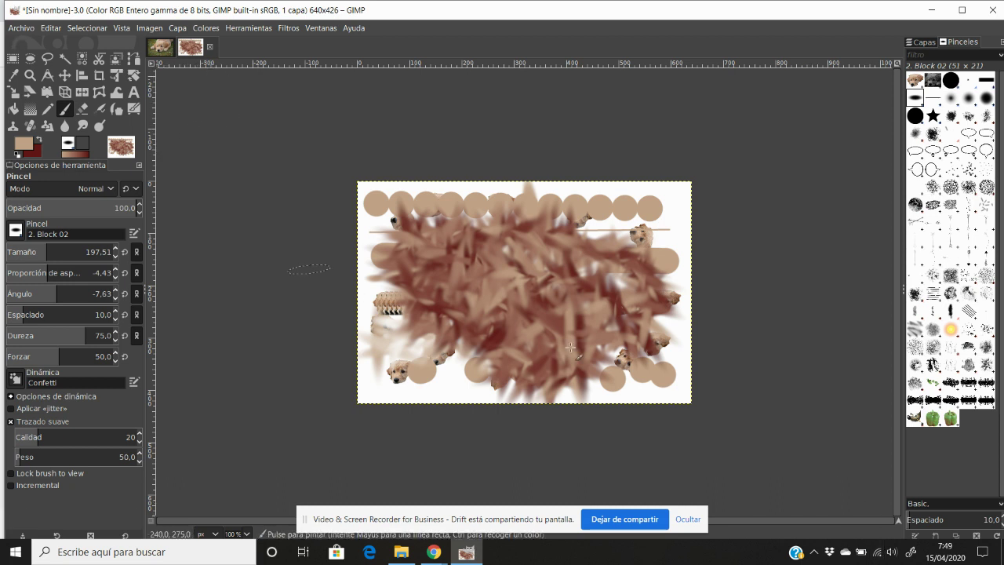
Create a new white-filled layer named dibujo in the Layers panel
left_click(924, 41)
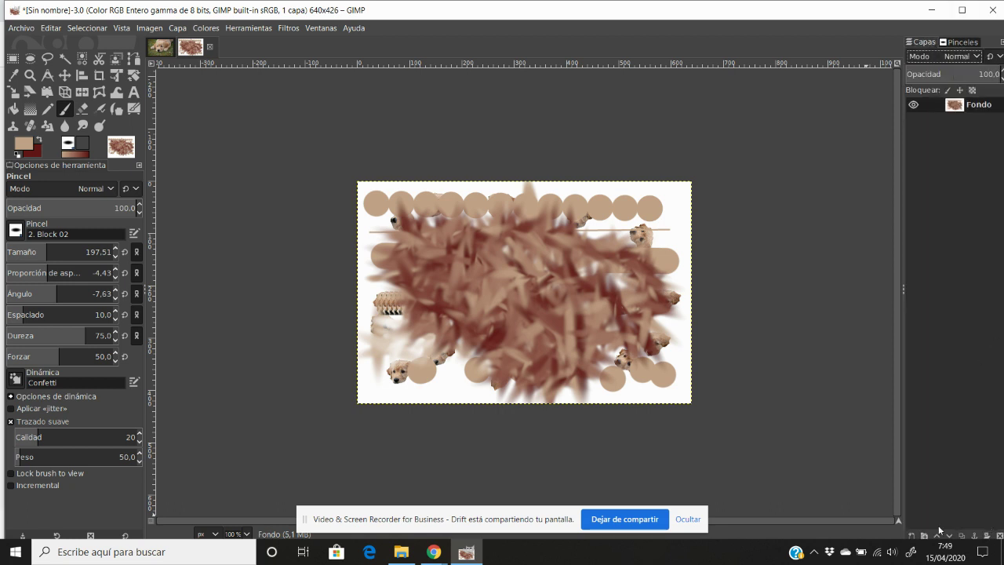
left_click(914, 537)
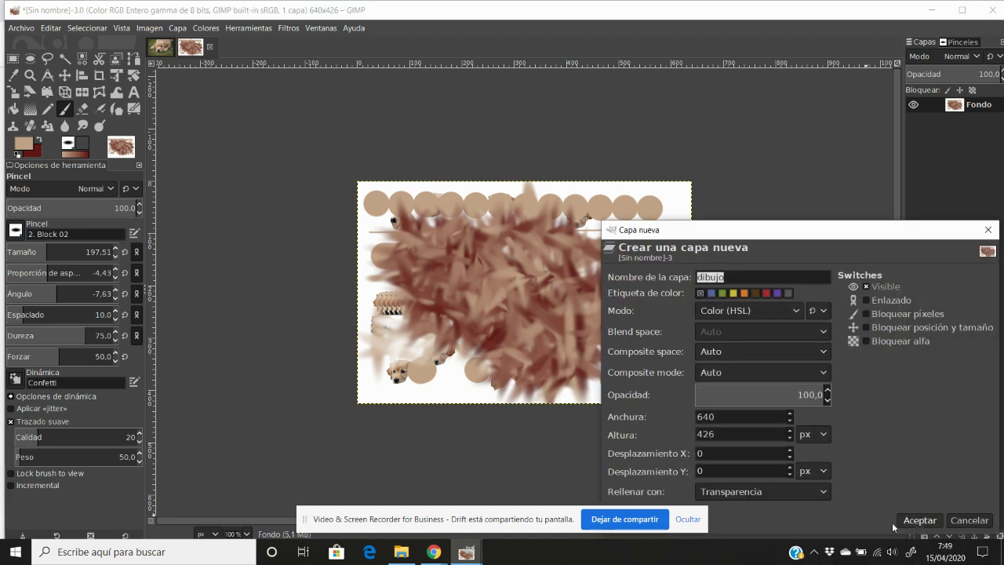
left_click(820, 493)
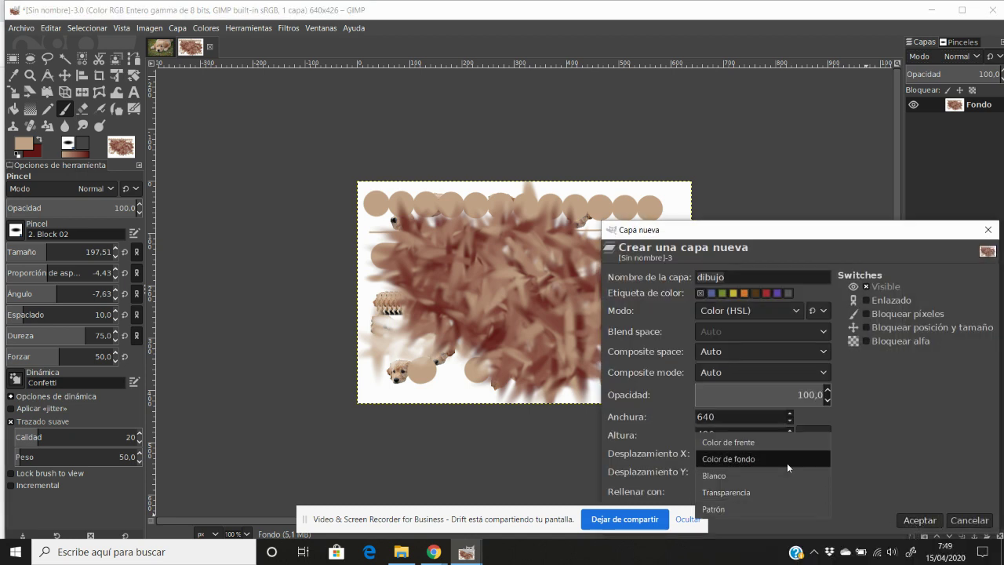
left_click(778, 475)
left_click(919, 521)
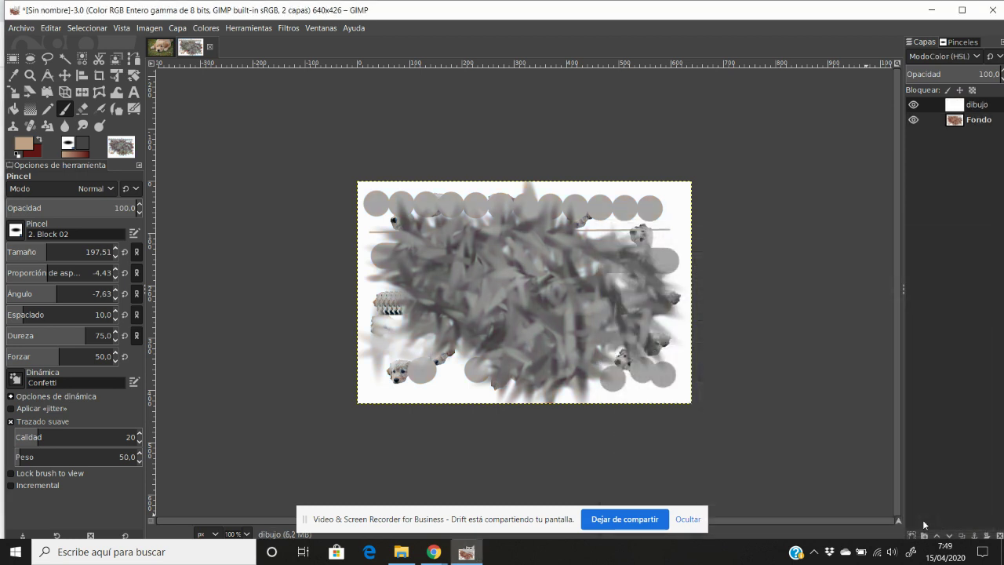
Set the dibujo layer's mode to Normal and delete the painted Fondo layer
left_click(985, 119)
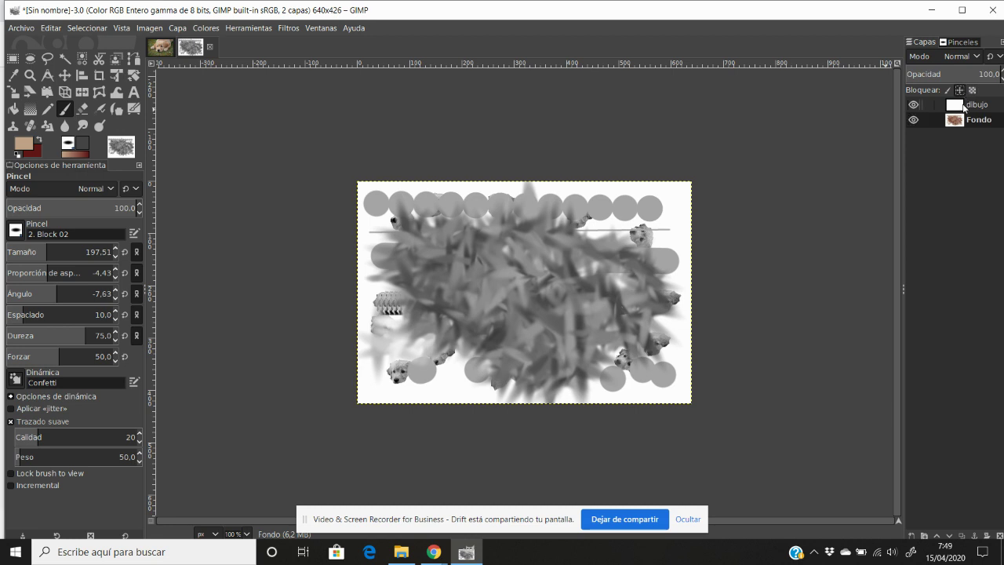
left_click(966, 107)
left_click(979, 54)
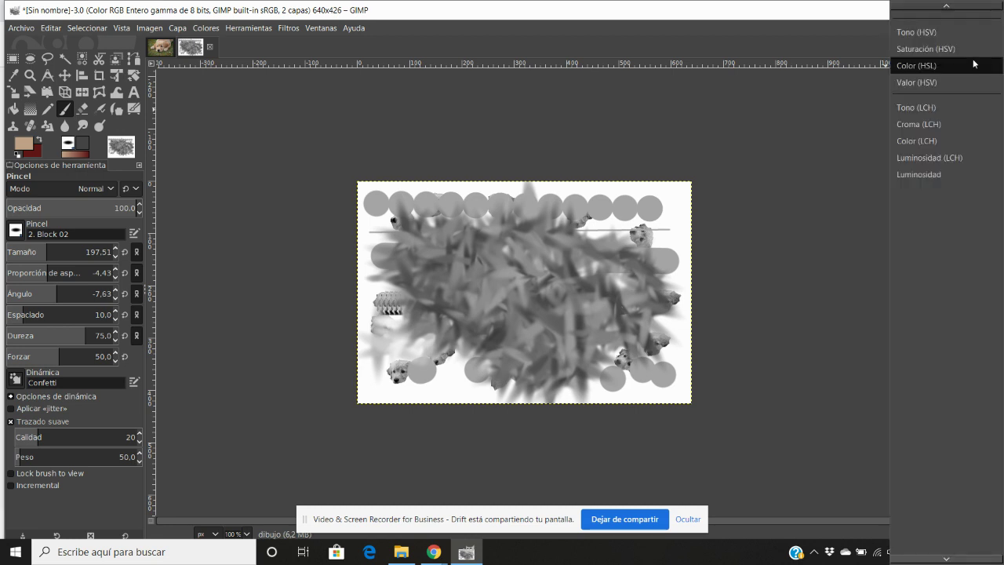
scroll(952, 109, "up", 2)
scroll(893, 72, "up", 2)
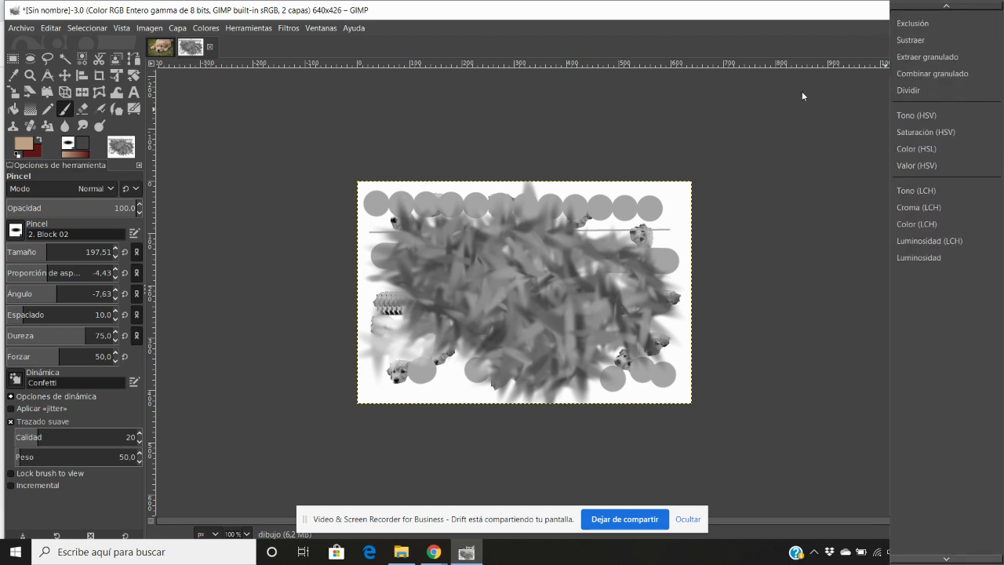
left_click(937, 16)
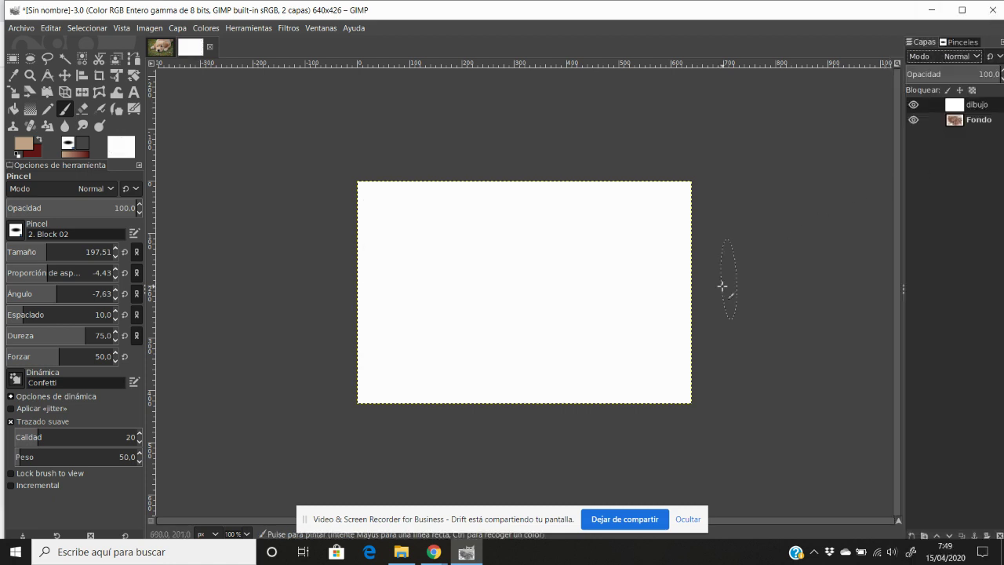
left_click(981, 121)
left_click(997, 534)
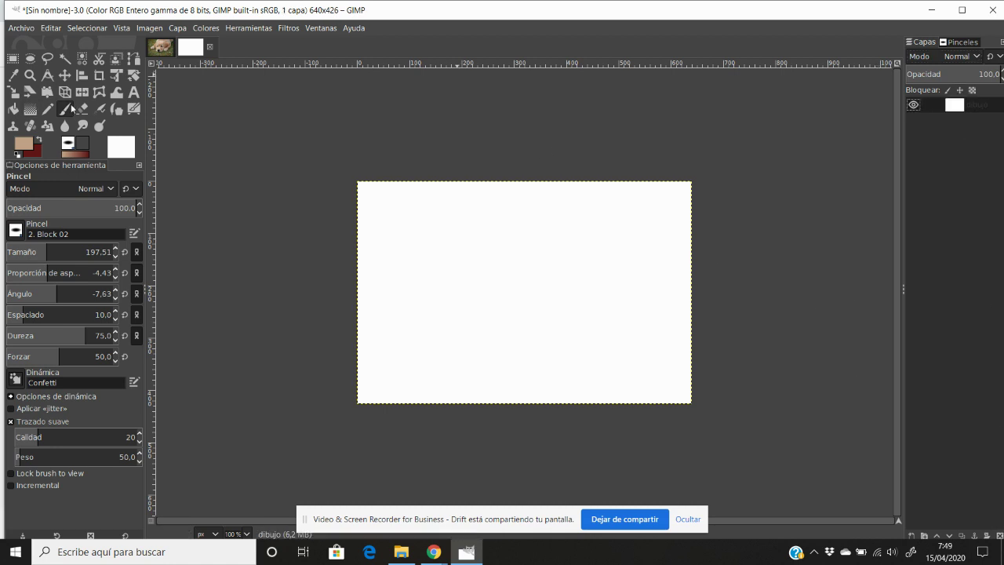
Drag a vertical linear gradient down the dibujo layer, beige at top to dark red at bottom
left_click(29, 110)
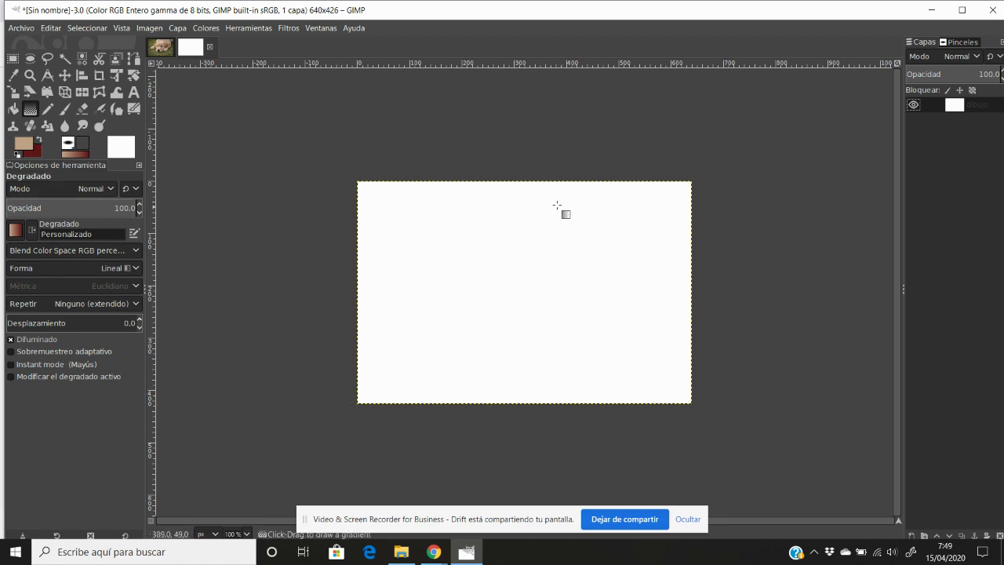
left_click_drag(537, 190, 536, 395)
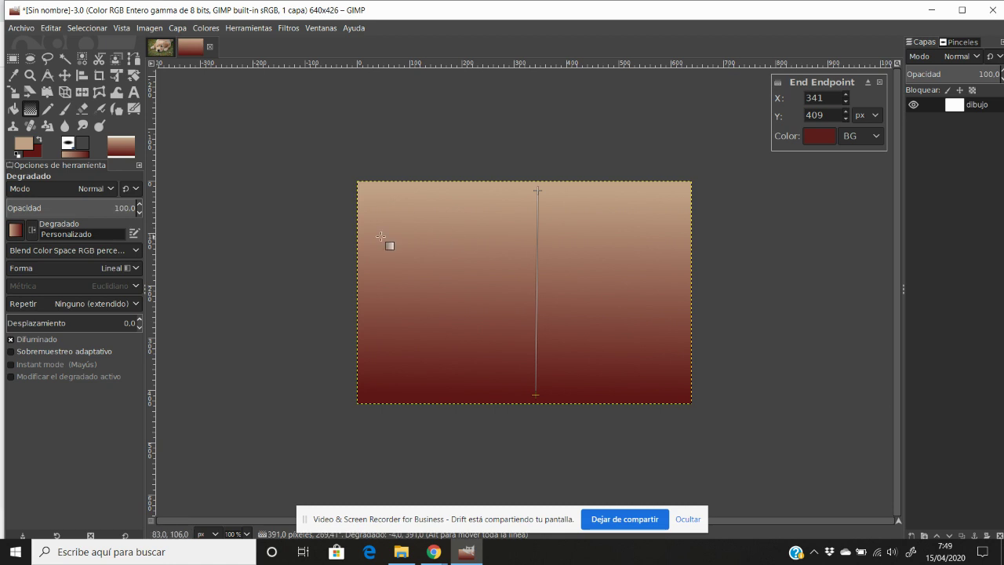
left_click(86, 190)
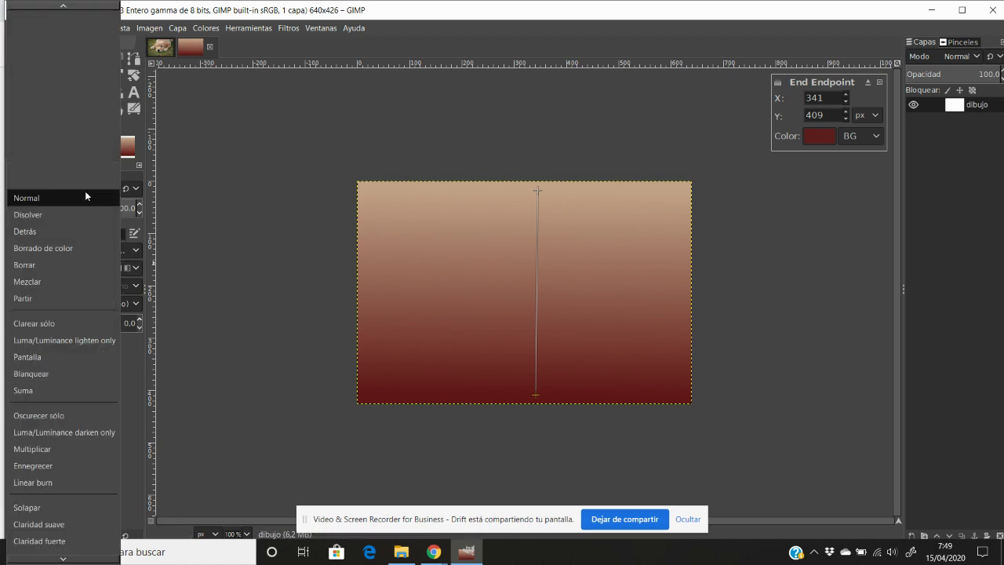
left_click(227, 258)
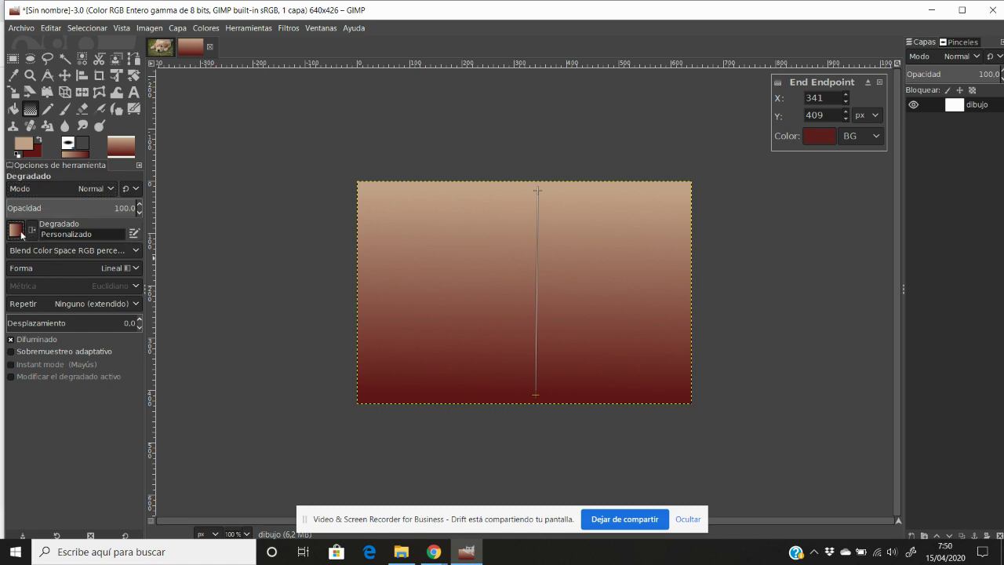
Try the hard-edged and rainbow HSV presets, set shape to Bilinear, and return to the custom brown gradient
left_click(19, 232)
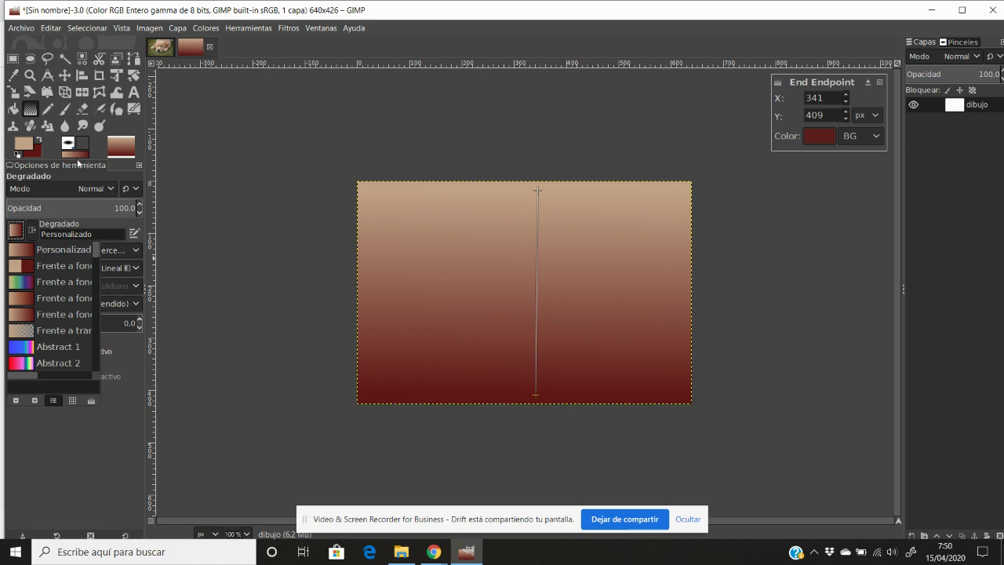
left_click(49, 265)
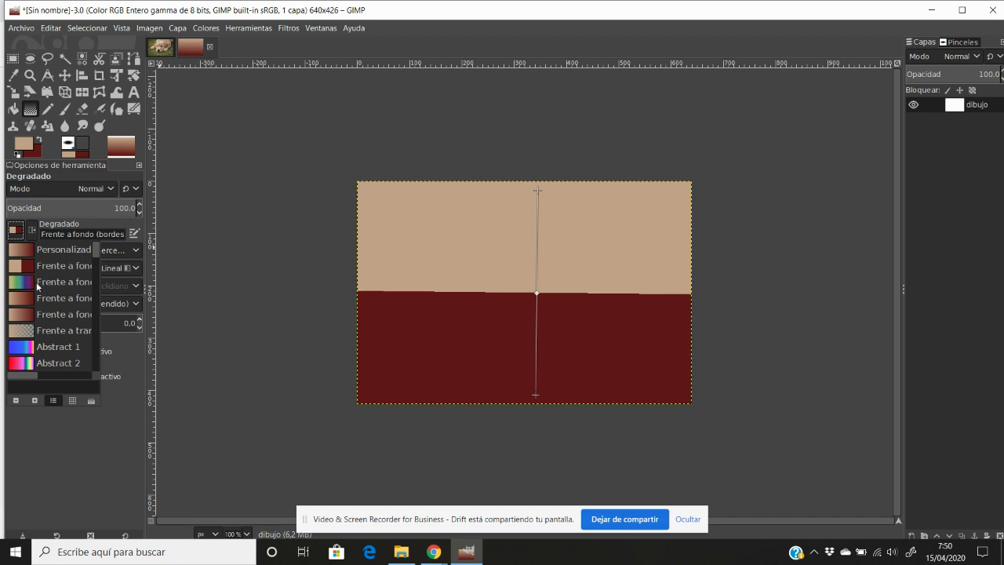
left_click(35, 282)
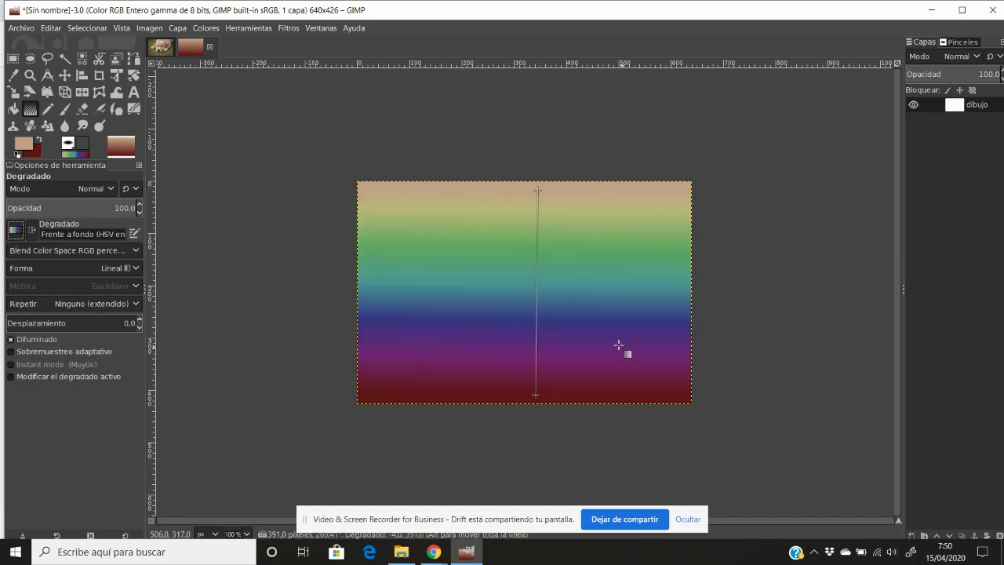
left_click(50, 269)
left_click(96, 284)
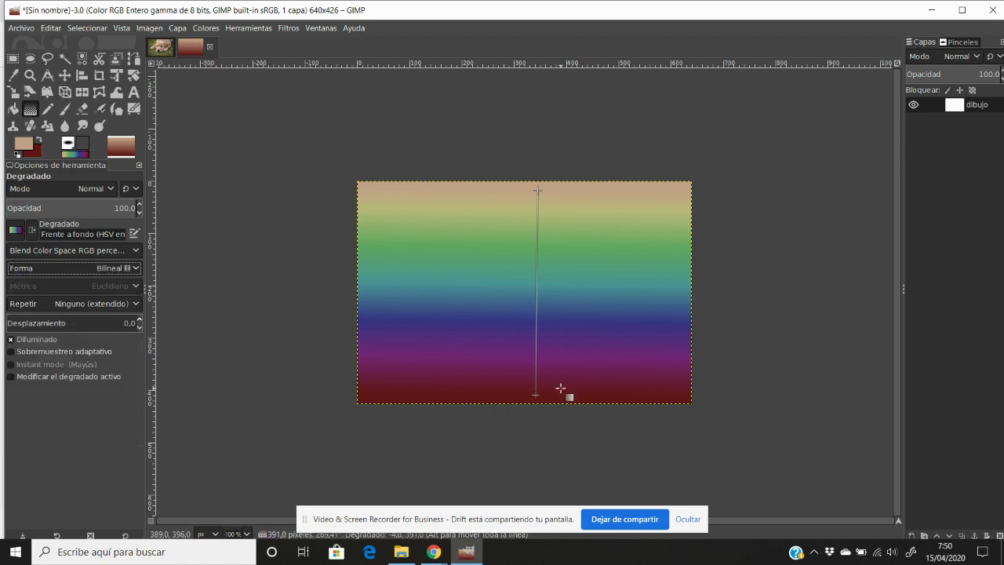
left_click(22, 232)
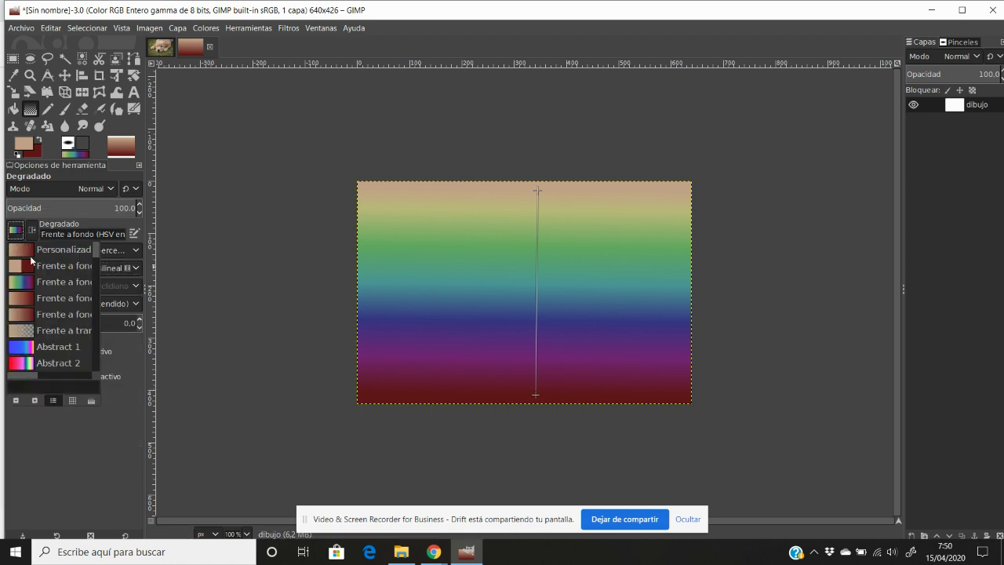
left_click(31, 252)
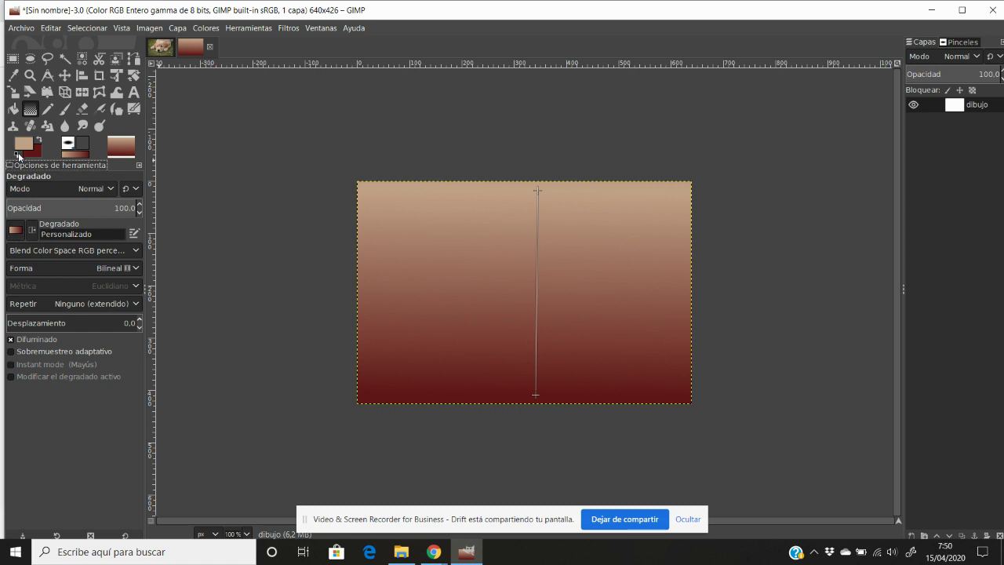
Reset colours to black and white, then draw and commit a diagonal linear gradient
left_click(18, 156)
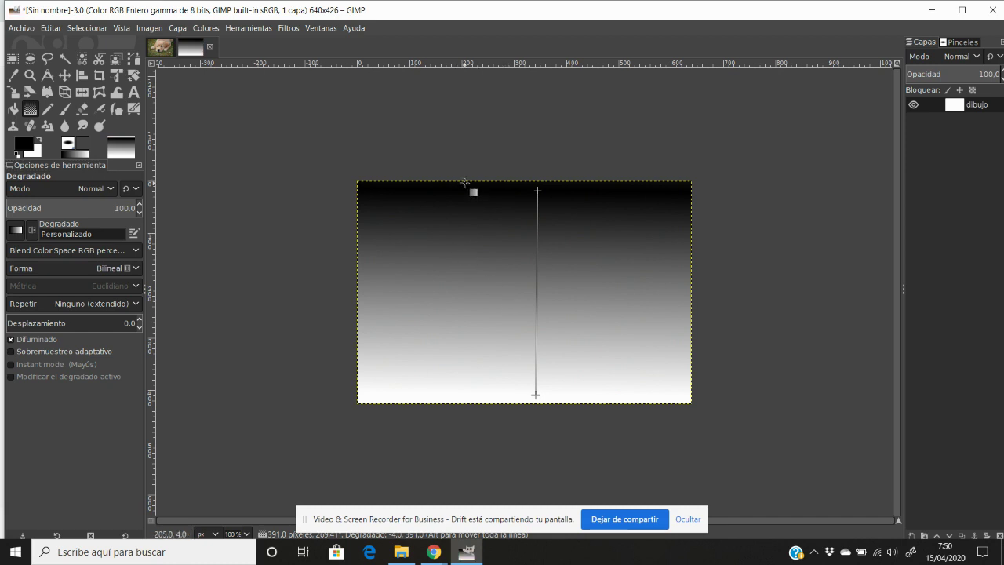
key("Return")
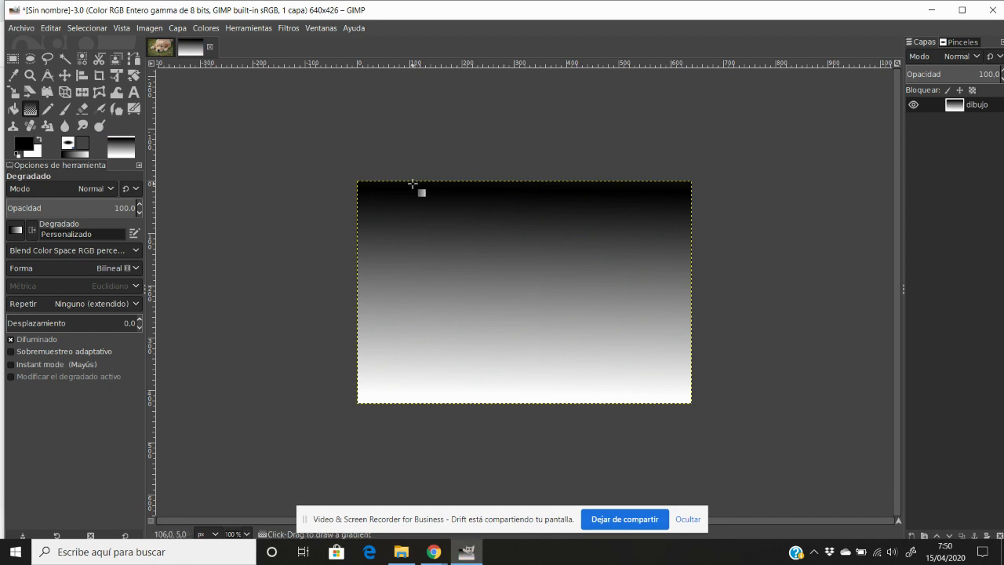
left_click_drag(430, 249, 459, 273)
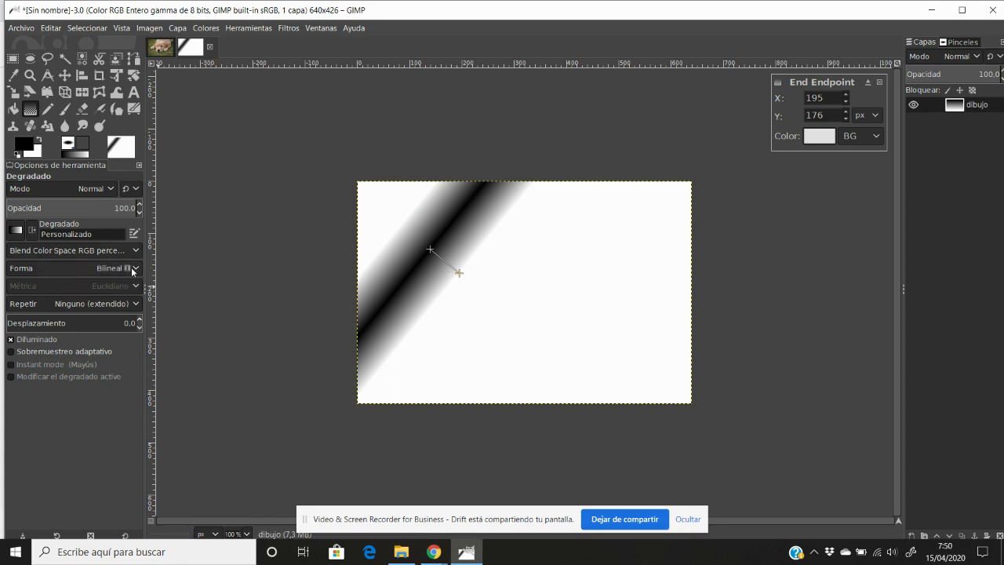
left_click(133, 271)
left_click(102, 252)
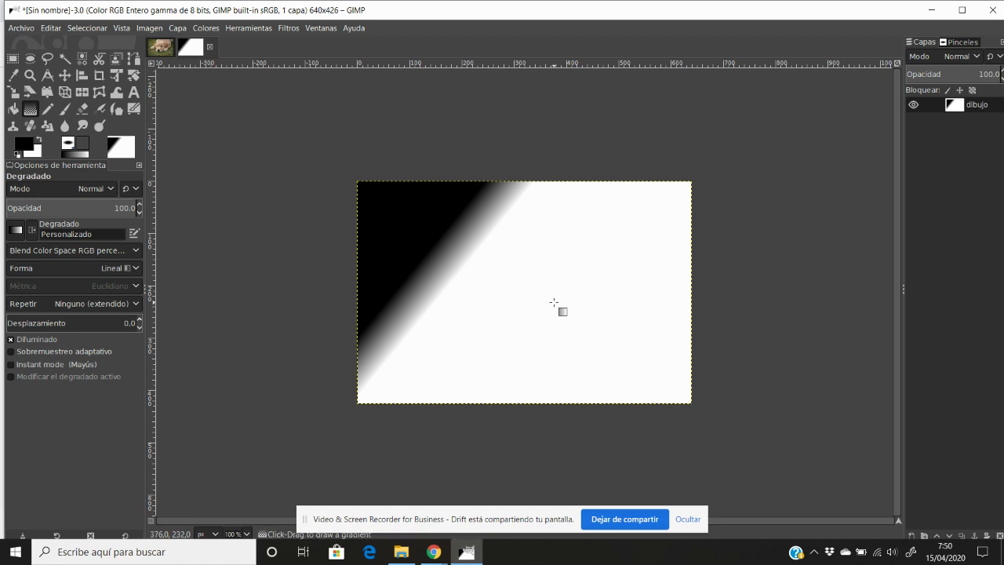
mouse_move(681, 223)
left_mouse_down()
mouse_move(631, 272)
mouse_move(363, 379)
left_mouse_up()
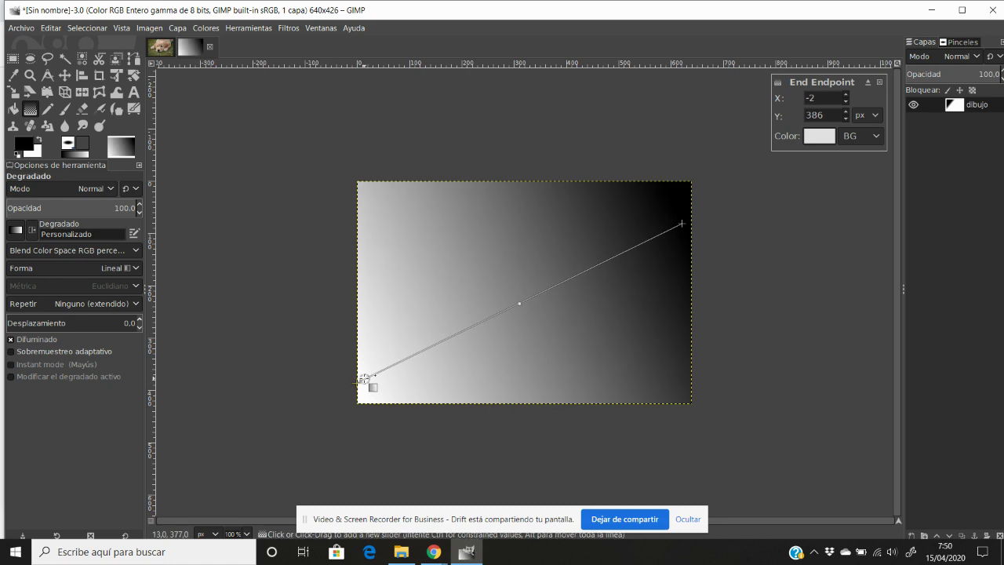
key("Return")
Commit a vertical black-to-white gradient, then a bilinear one with a dark band near the top
left_click_drag(552, 192, 554, 342)
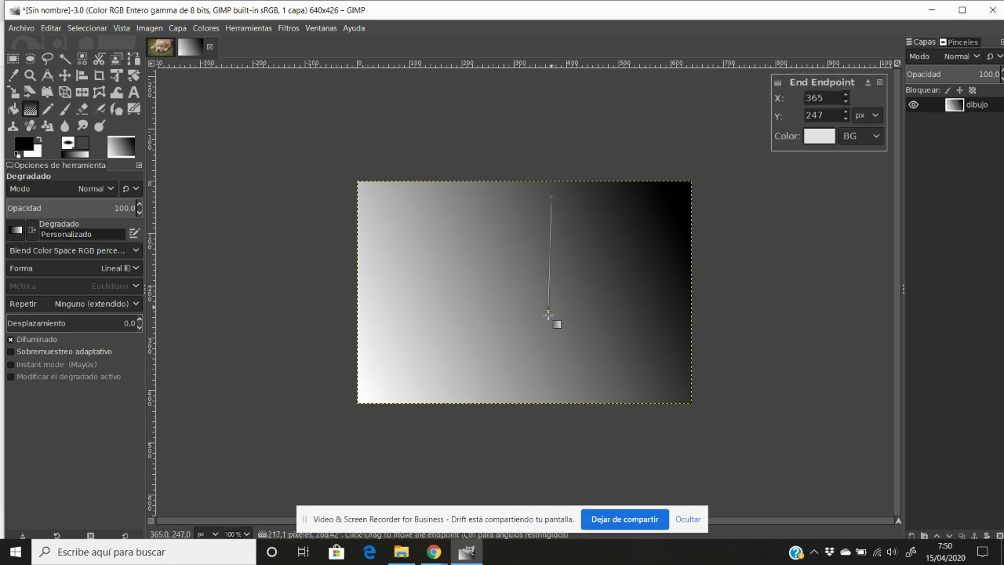
key("Return")
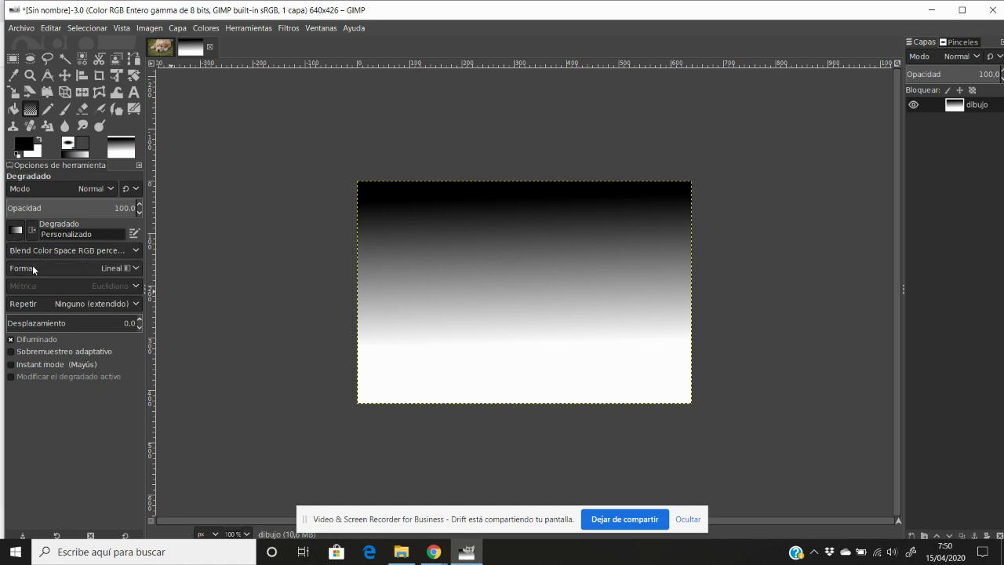
left_click(33, 269)
left_click(43, 287)
left_click(518, 233)
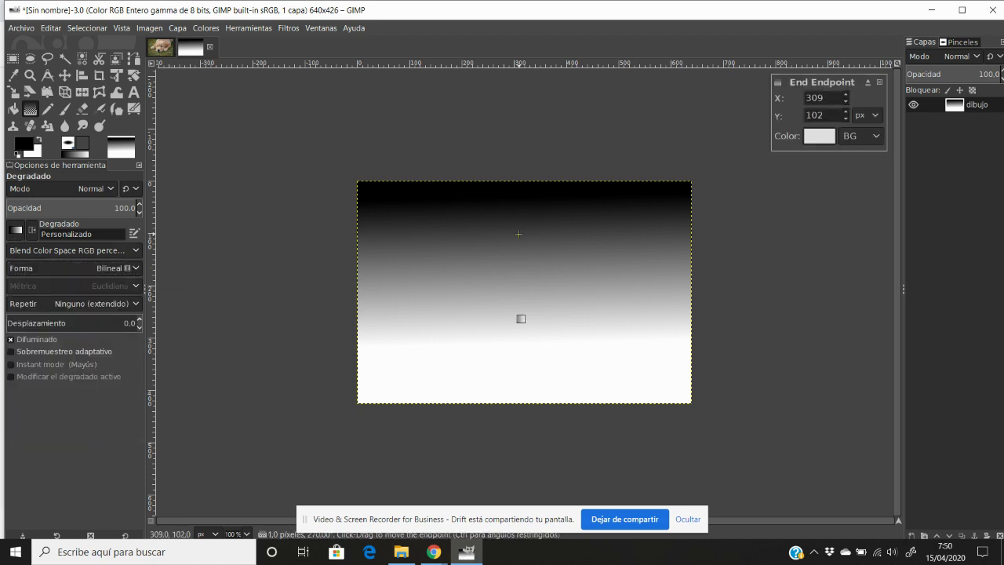
left_click_drag(512, 310, 511, 334)
left_click(579, 226)
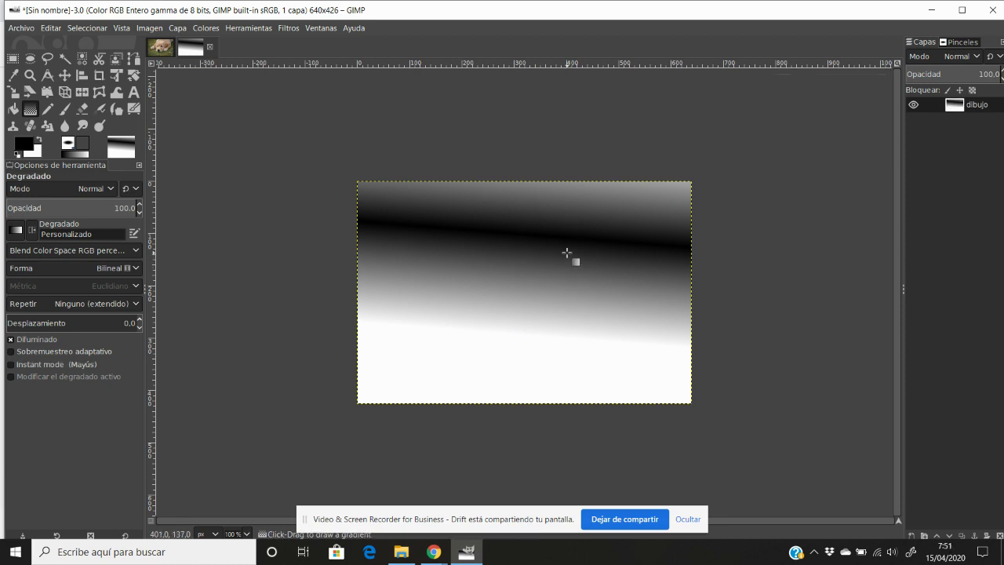
left_click_drag(566, 252, 573, 370)
left_click(389, 281)
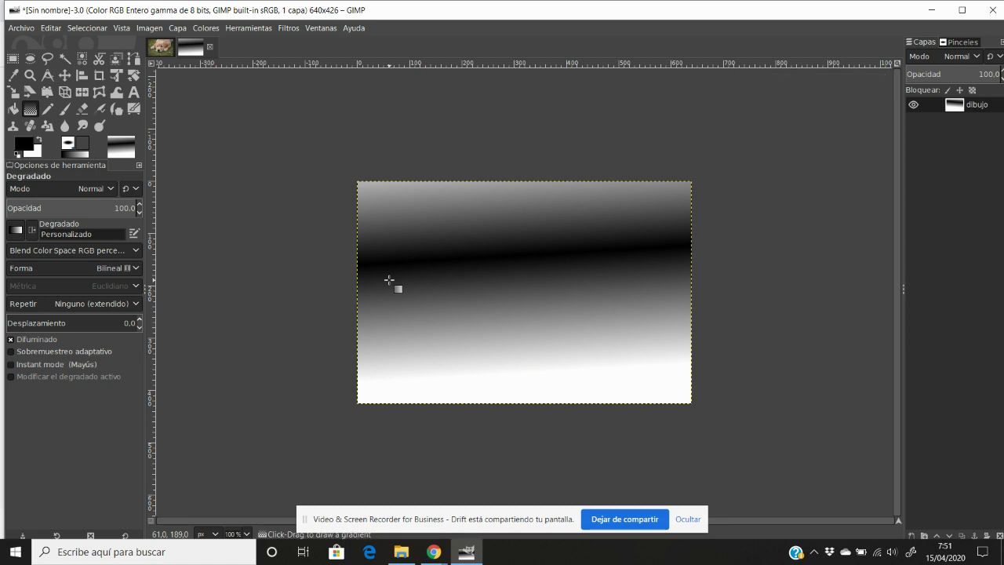
Draw and commit a final vertical gradient, solid black at the top fading to white
left_click_drag(552, 189, 555, 369)
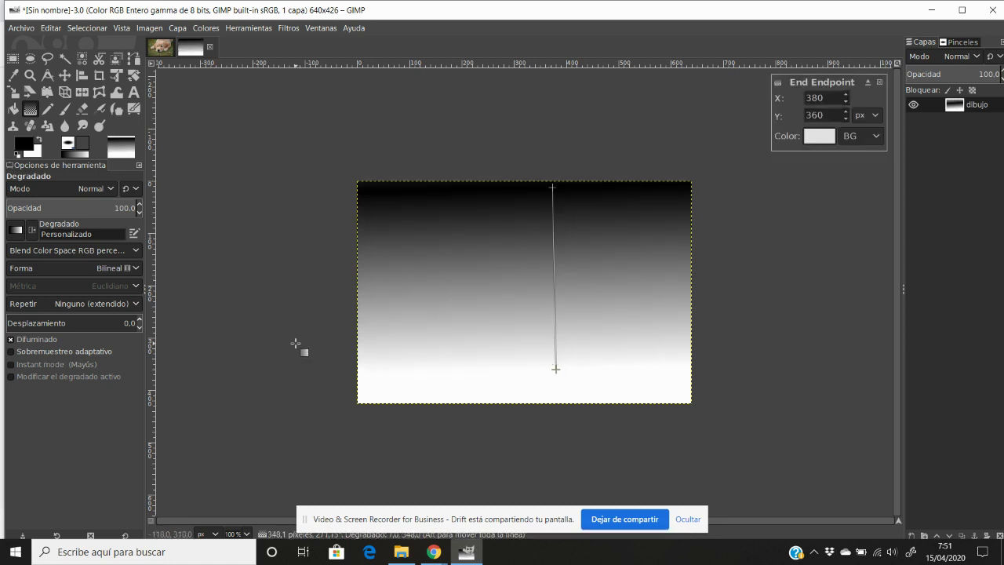
left_click(295, 343)
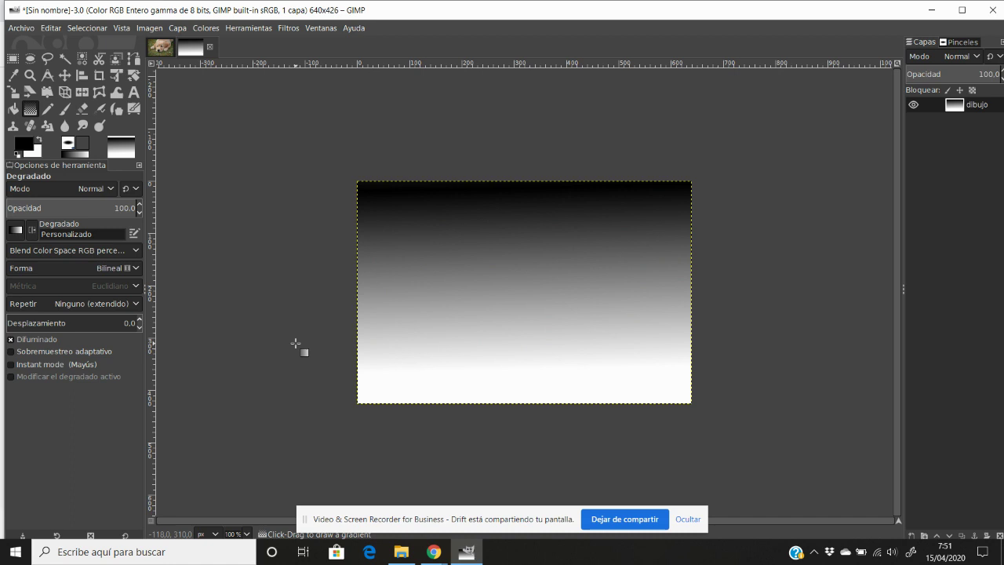
left_click(82, 268)
Draw and commit a radial gradient with a dark centre near the top
left_click(72, 284)
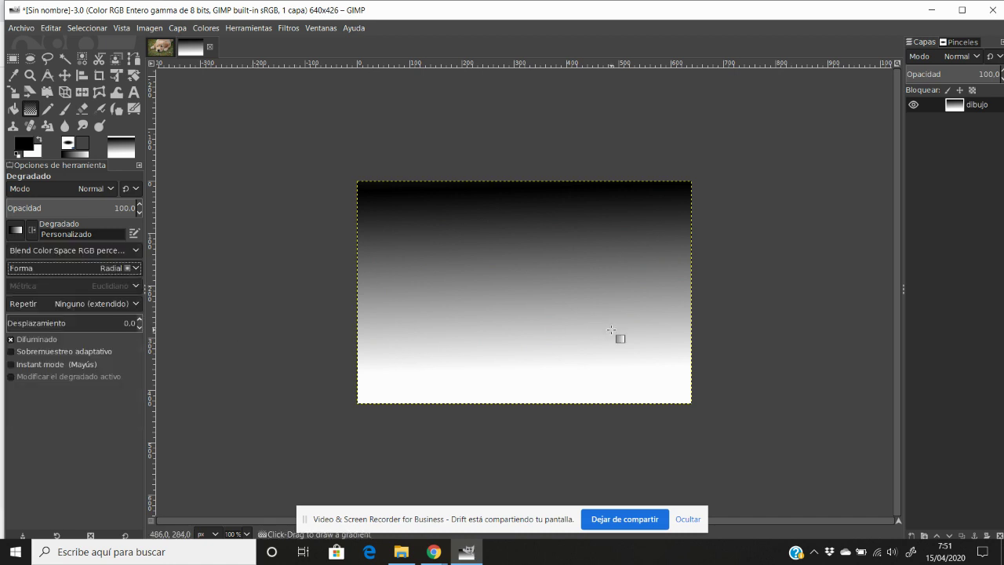
left_click_drag(463, 212, 605, 324)
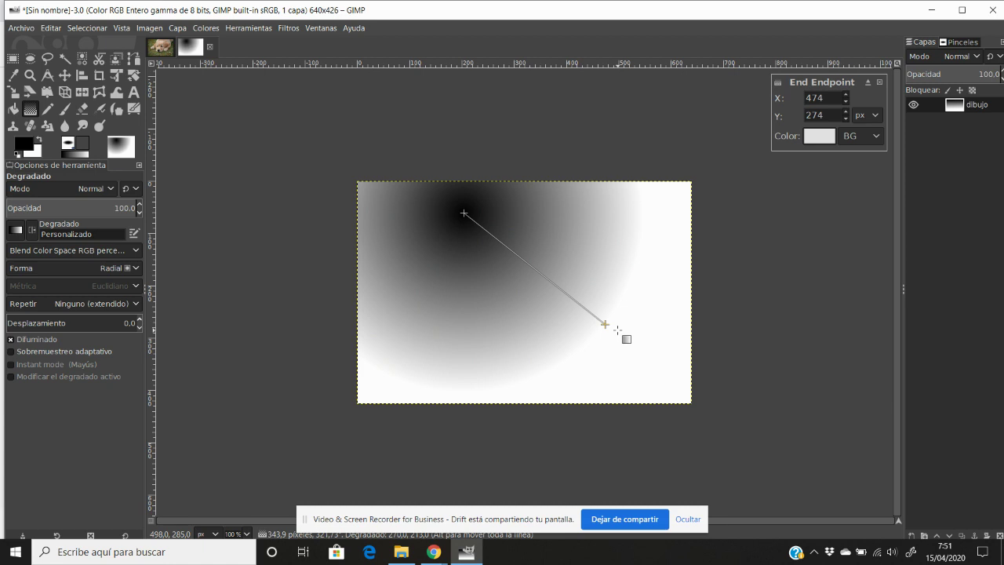
key("Return")
right_click(300, 313)
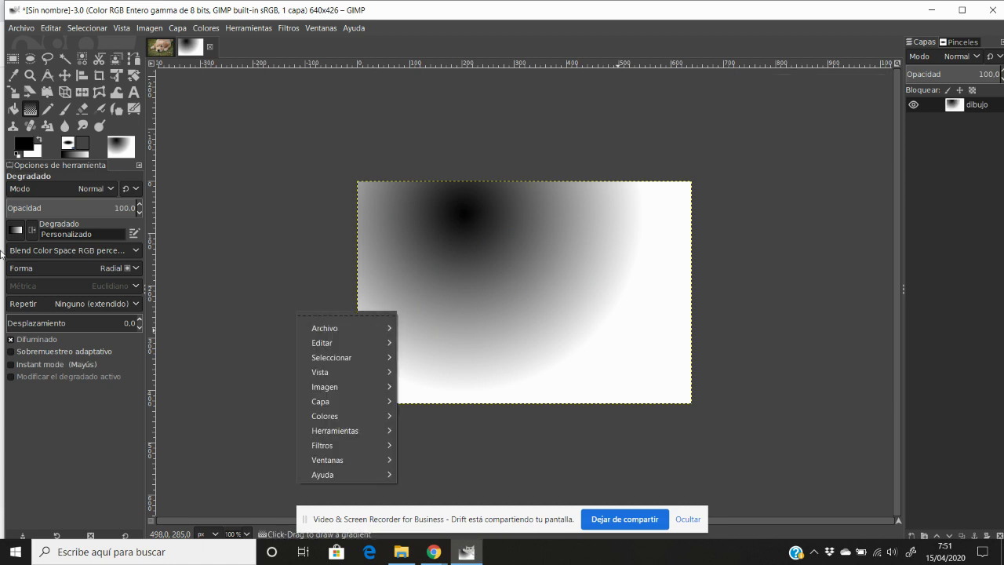
key("Escape")
Switch the shape to Square and commit a square gradient, black at the centre and white outward
left_click(115, 268)
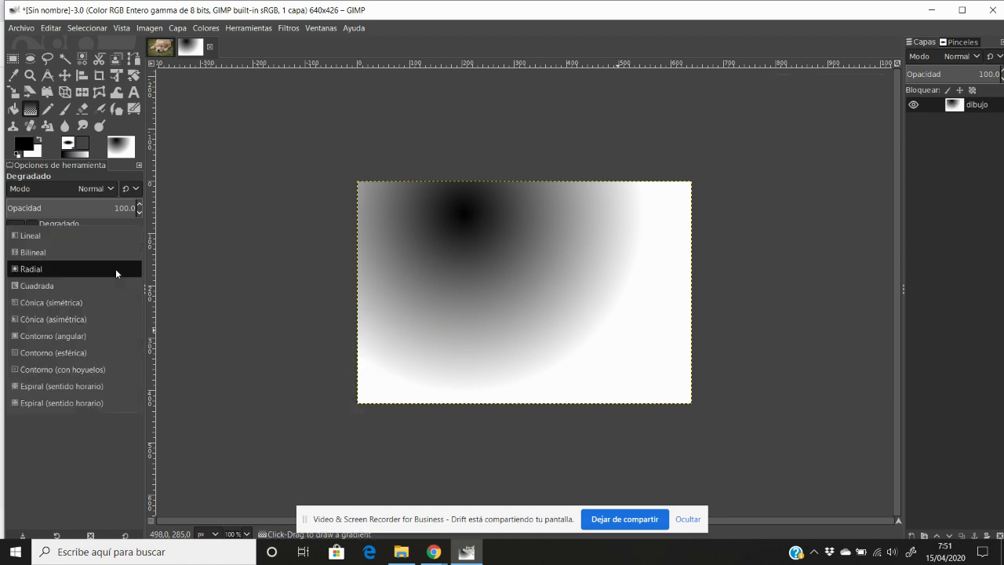
key("Escape")
key("Down")
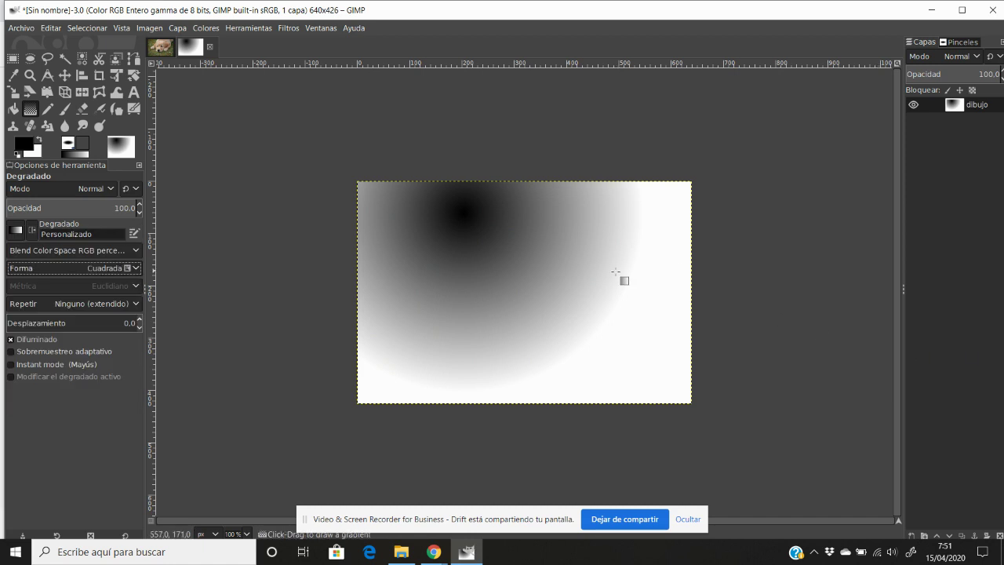
mouse_move(533, 288)
left_mouse_down()
mouse_move(592, 341)
mouse_move(647, 372)
left_mouse_up()
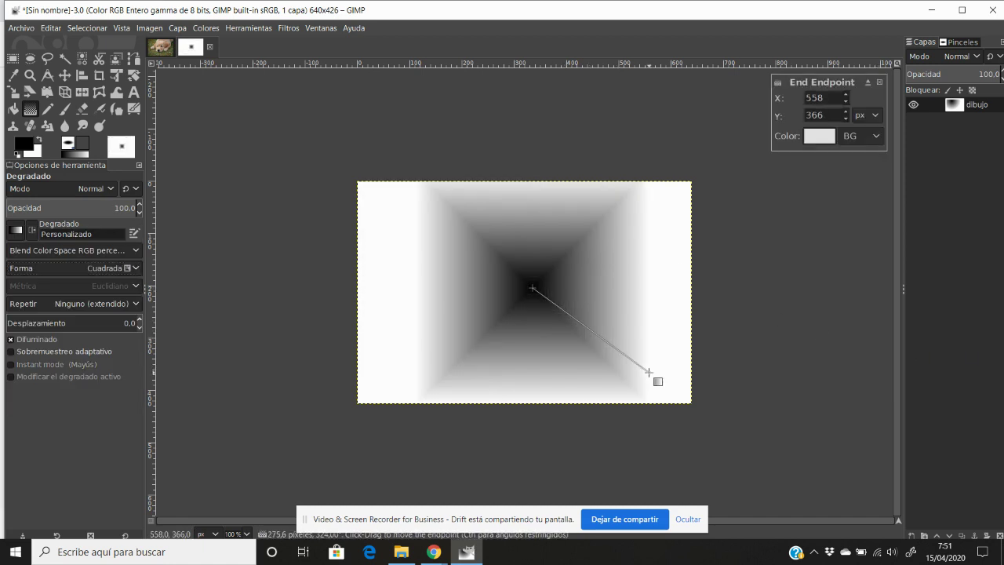
key("Return")
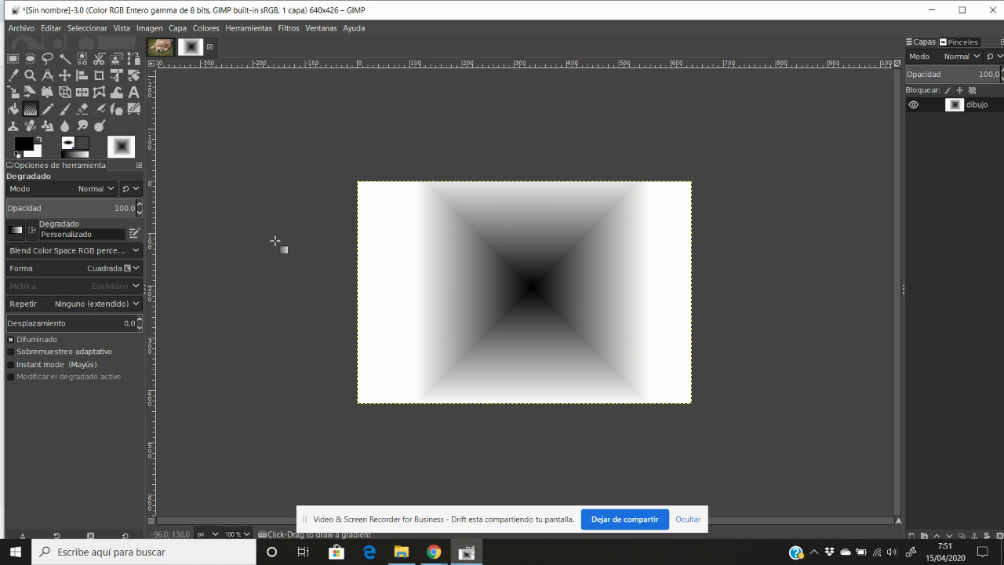
left_click(16, 230)
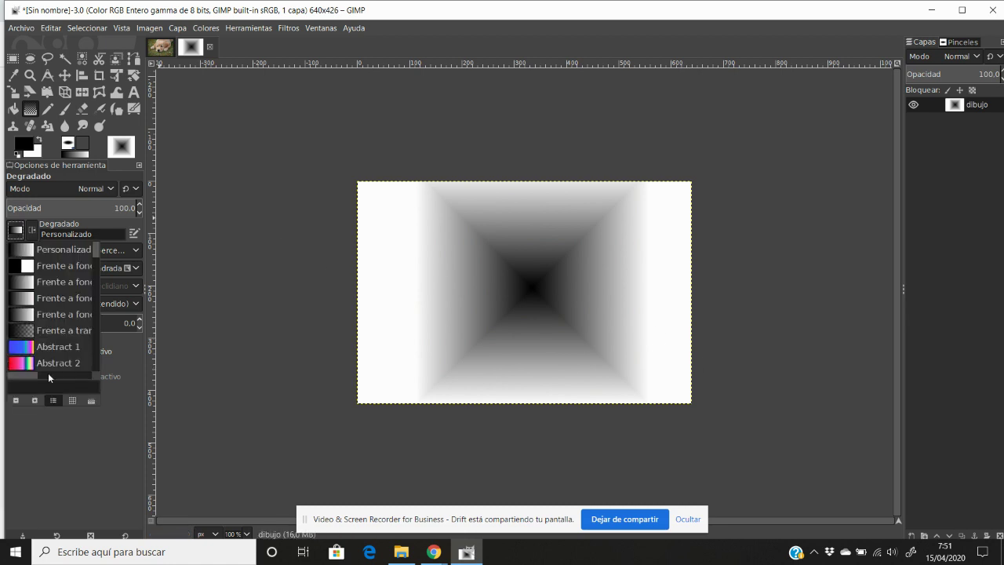
Choose the Abstract 2 gradient and commit a square gradient drawn from the canvas centre
left_click(53, 362)
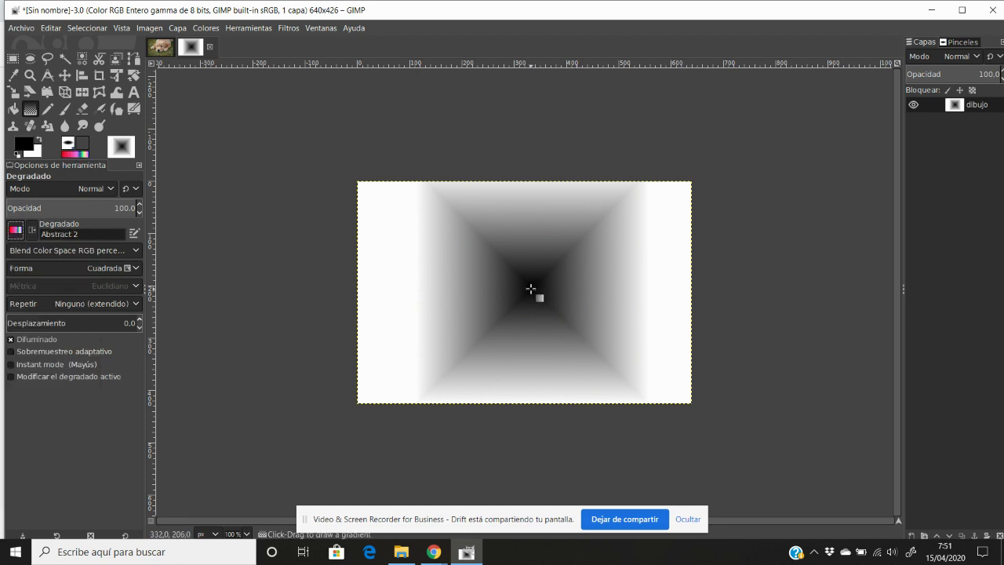
left_click_drag(531, 289, 673, 392)
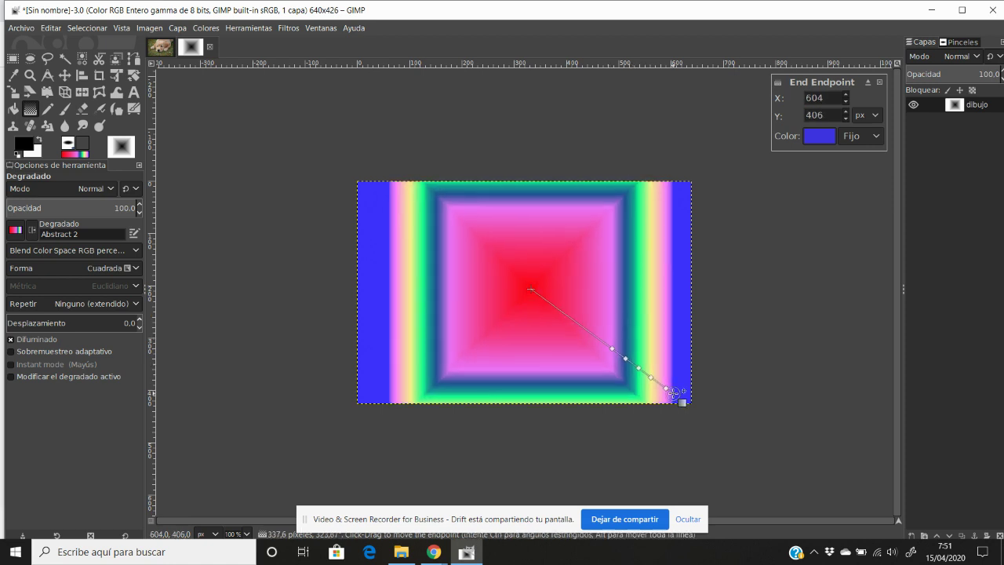
key("Return")
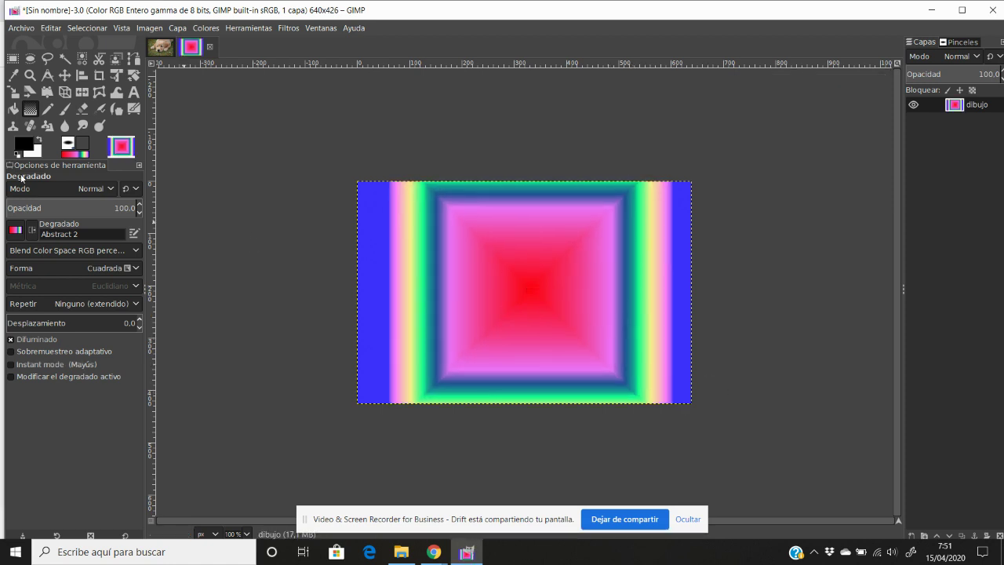
Try a symmetric conical shape, then switch to a clockwise spiral gradient and commit it
left_click(49, 270)
left_click(49, 282)
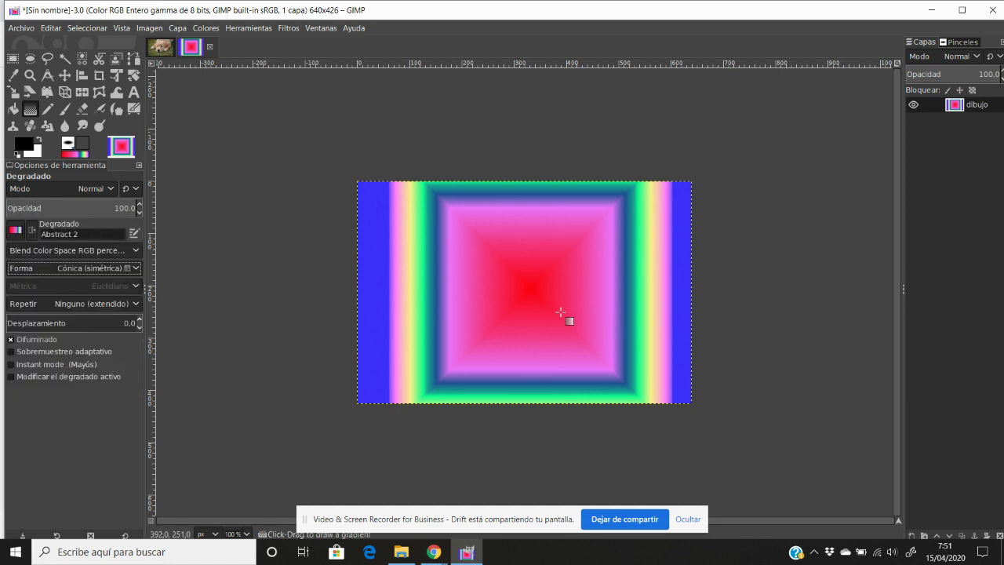
left_click_drag(510, 302, 561, 332)
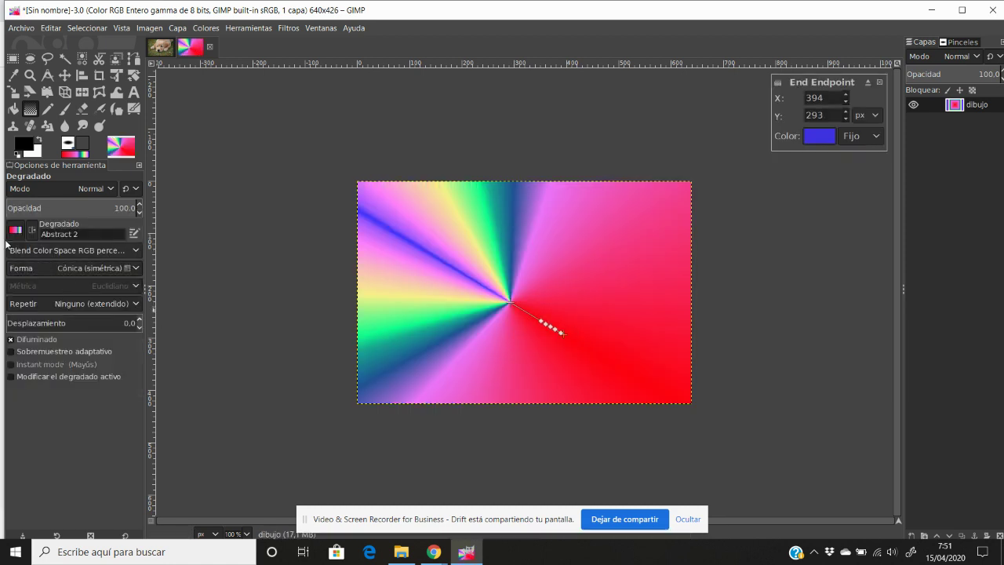
left_click(42, 269)
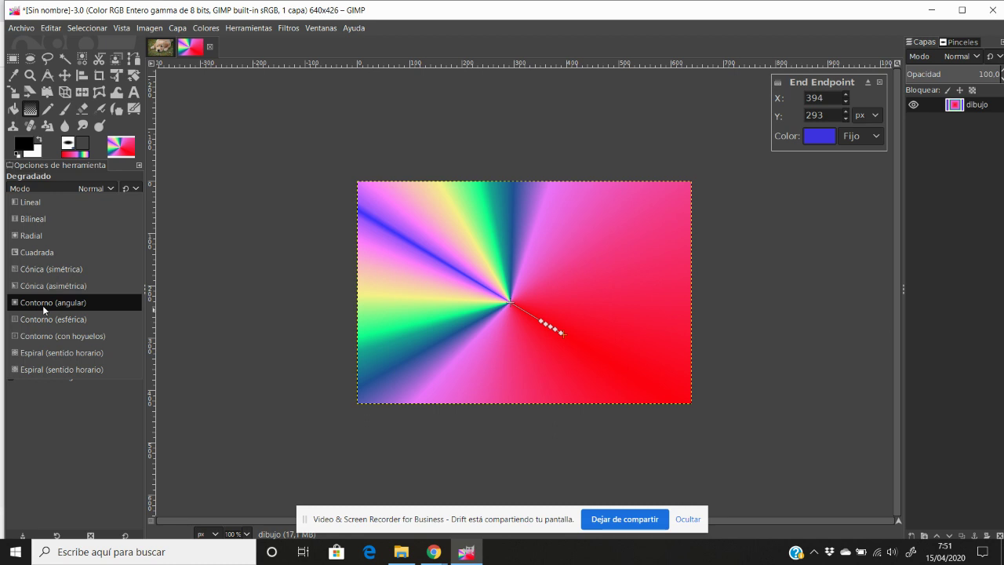
left_click(54, 350)
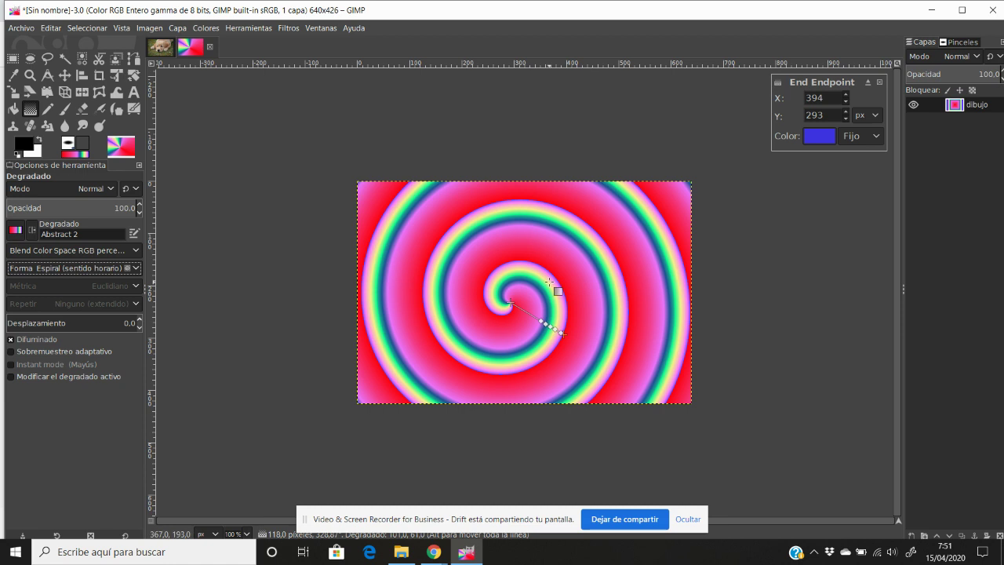
left_click(686, 519)
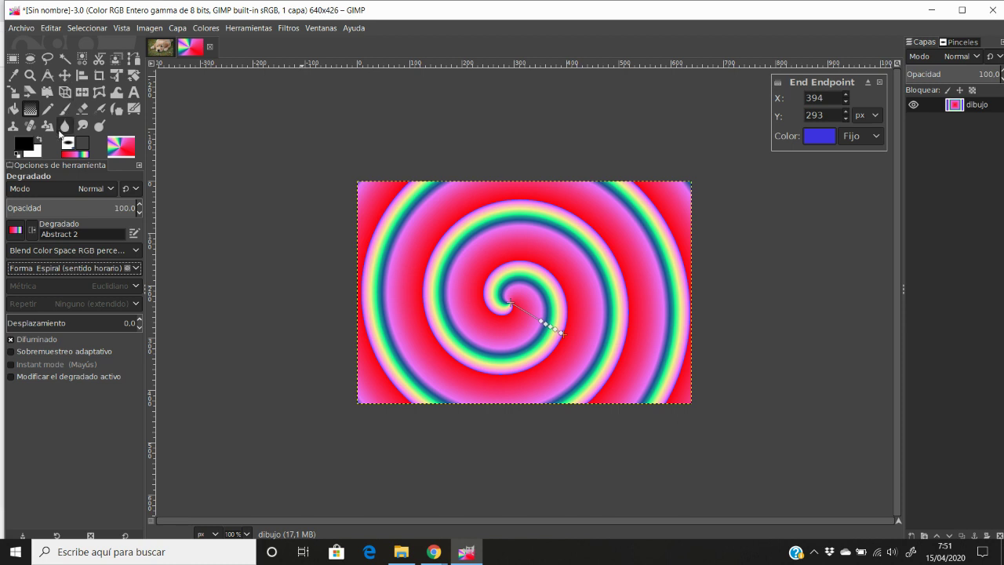
left_click(19, 83)
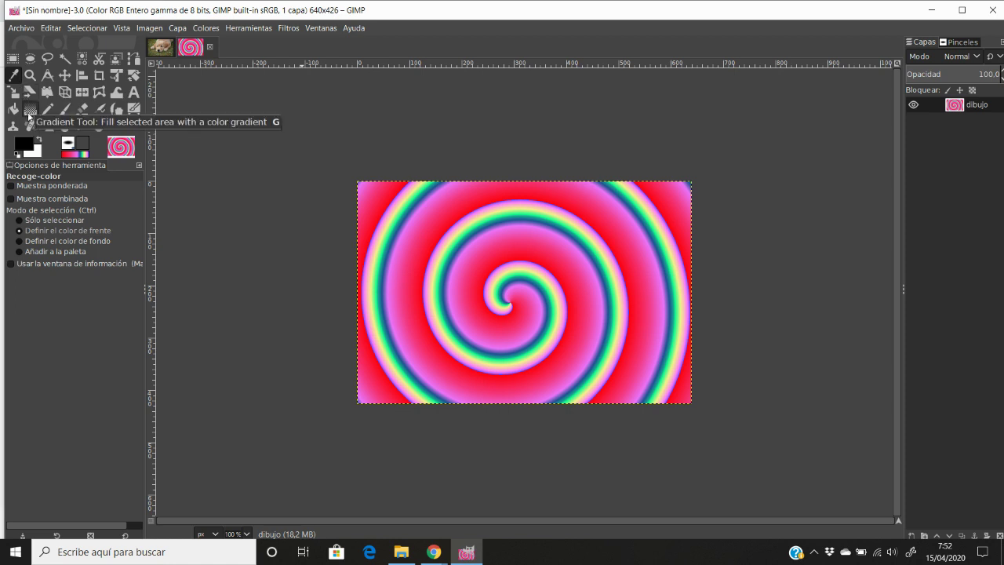
Set the shape back to Linear and commit a top-to-bottom Abstract 2 gradient, red above blue
left_click(30, 108)
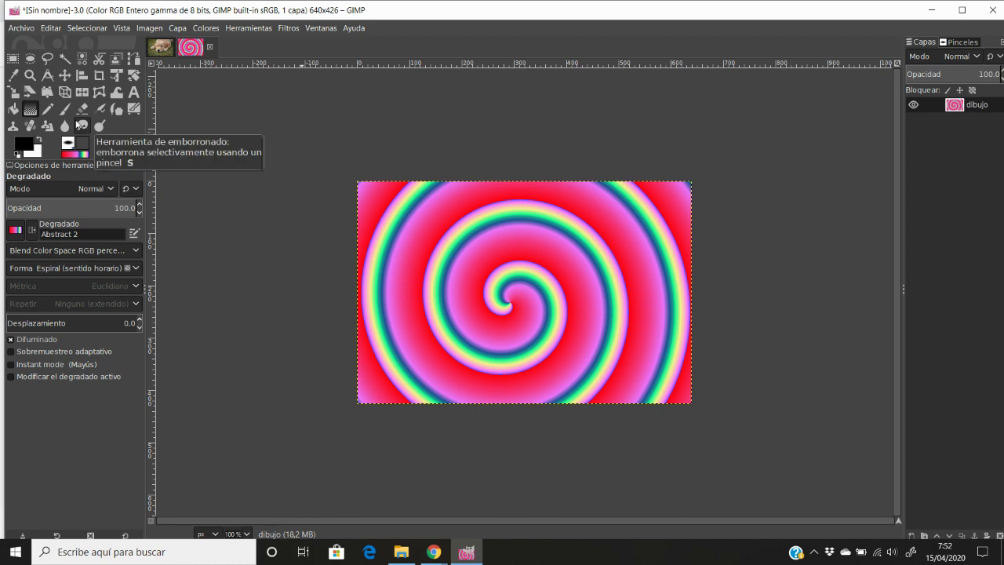
left_click(47, 269)
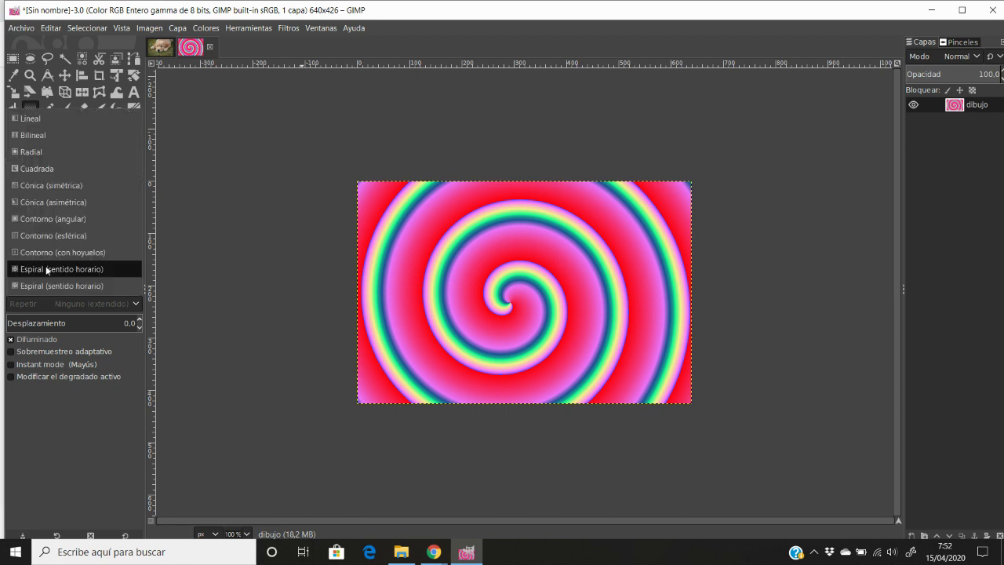
left_click(43, 117)
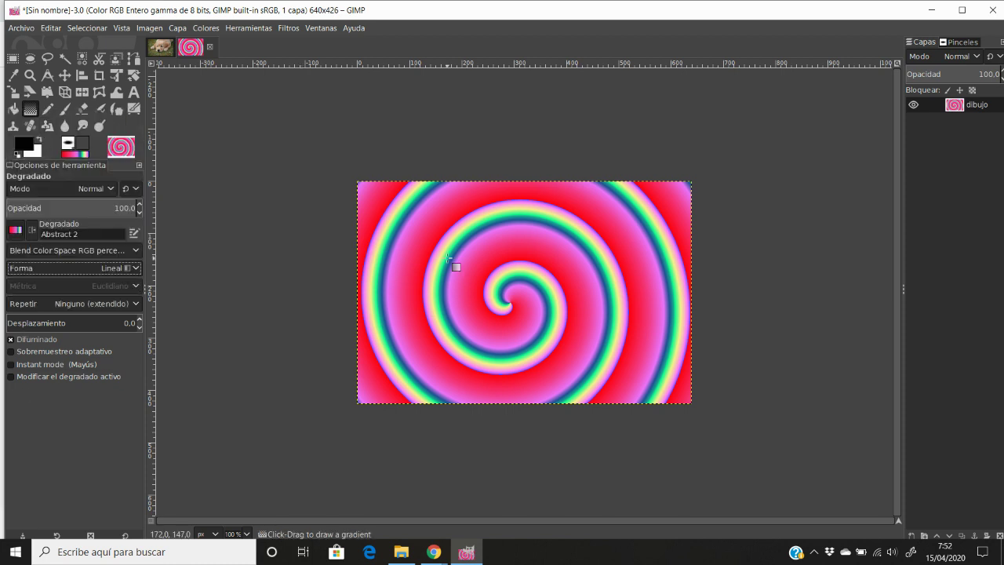
left_click_drag(519, 238, 514, 328)
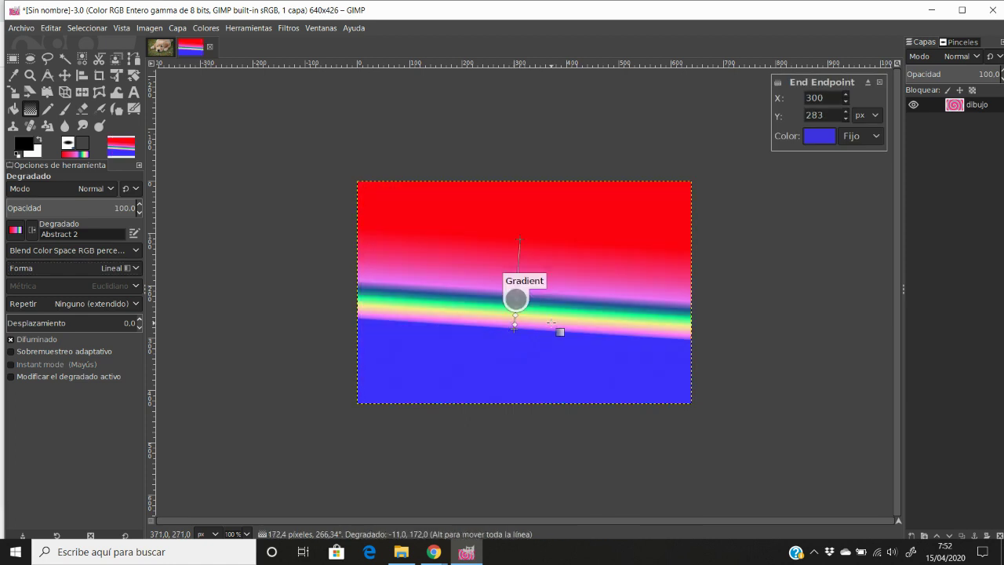
key("Return")
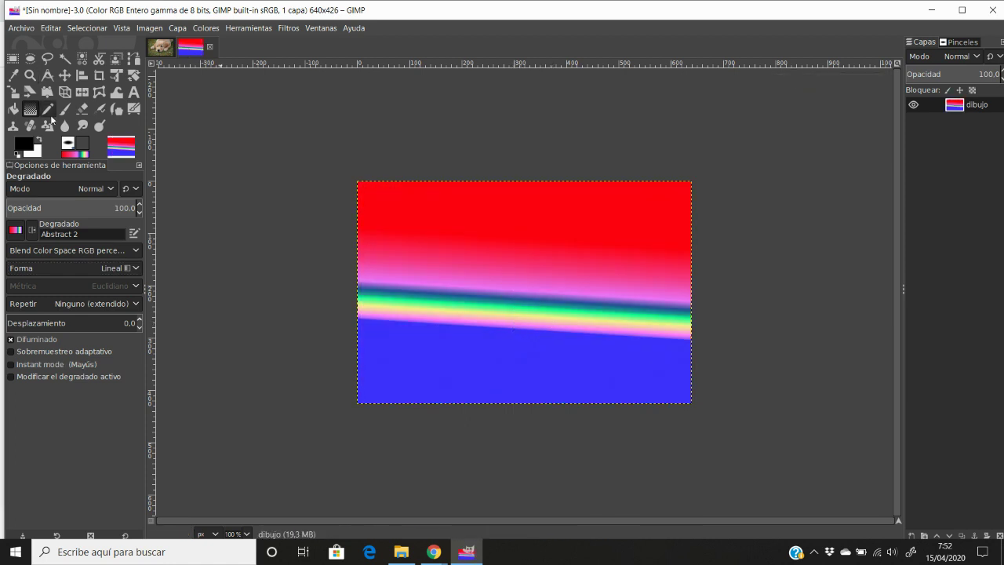
left_click(48, 109)
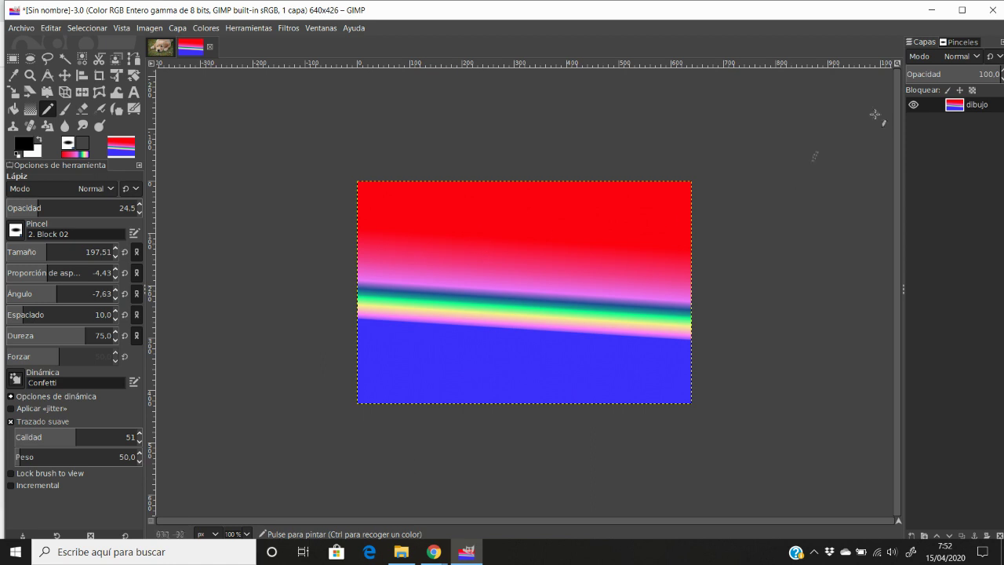
Give the pencil the Hardness 100 brush at size 10 and draw a thin line across the red area
left_click(952, 41)
left_click(952, 82)
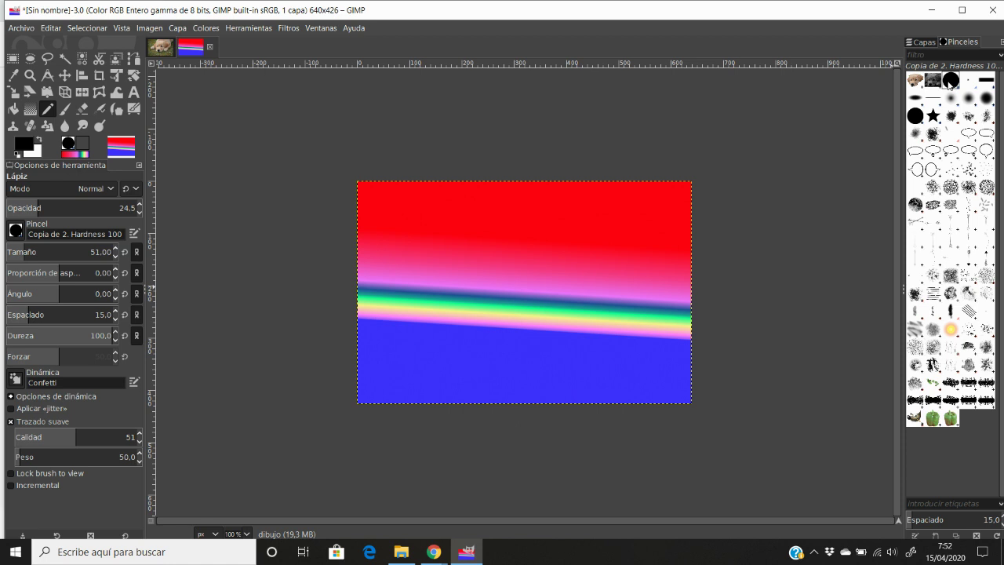
type("10")
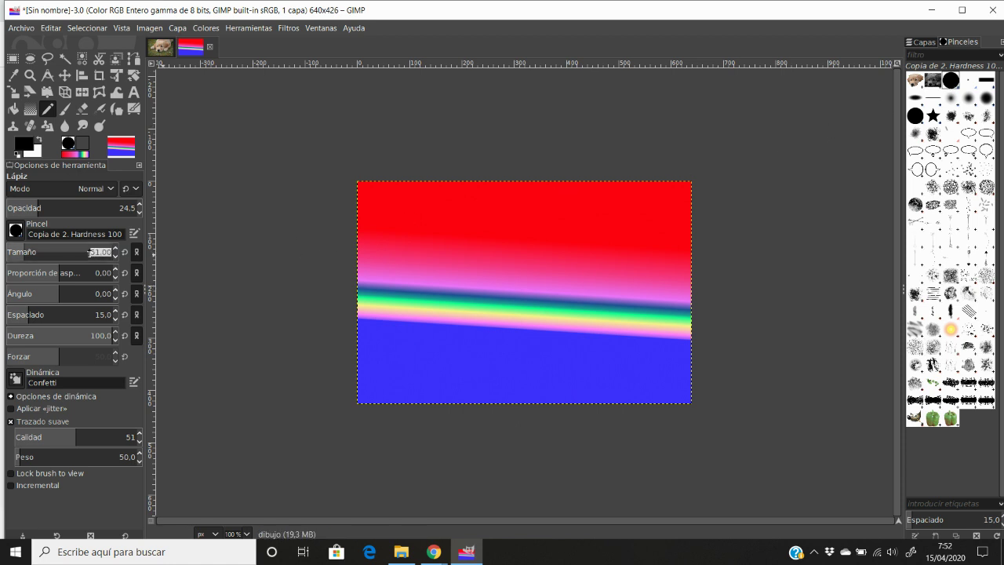
key("Return")
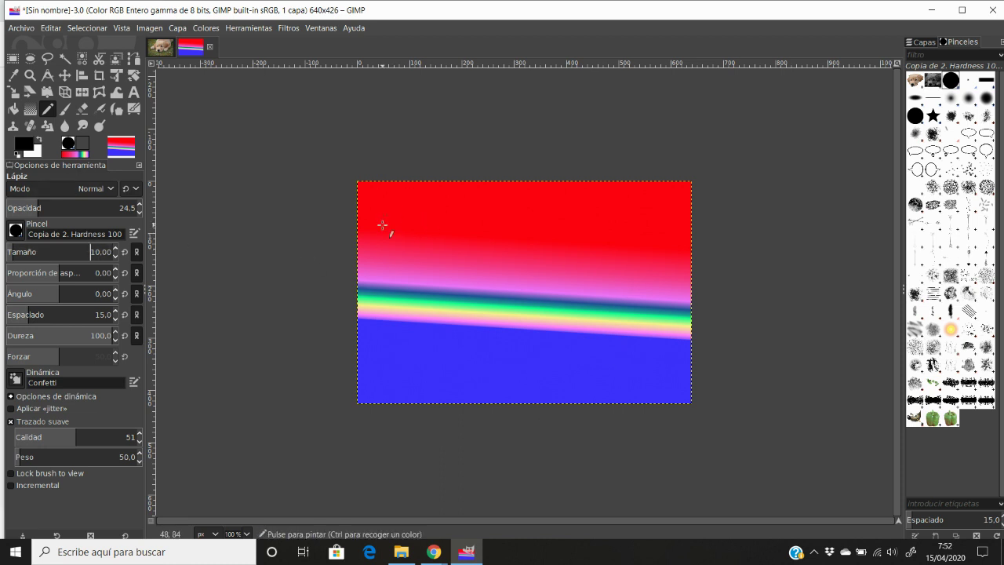
left_click_drag(382, 225, 629, 231)
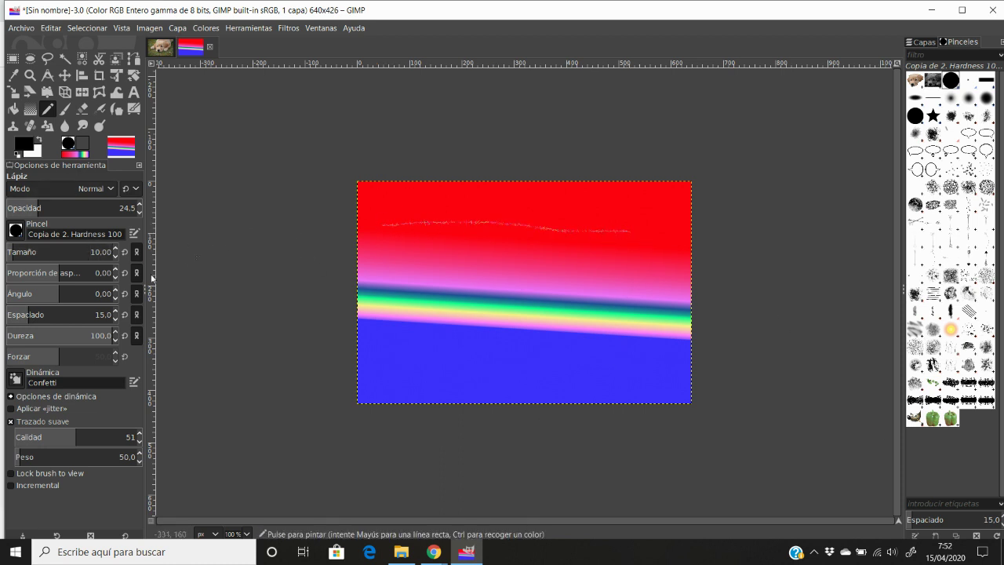
Shrink the pencil size to about 9 and set Dynamics to Dynamics Off
mouse_move(23, 253)
left_mouse_down()
mouse_move(66, 253)
mouse_move(10, 251)
left_mouse_up()
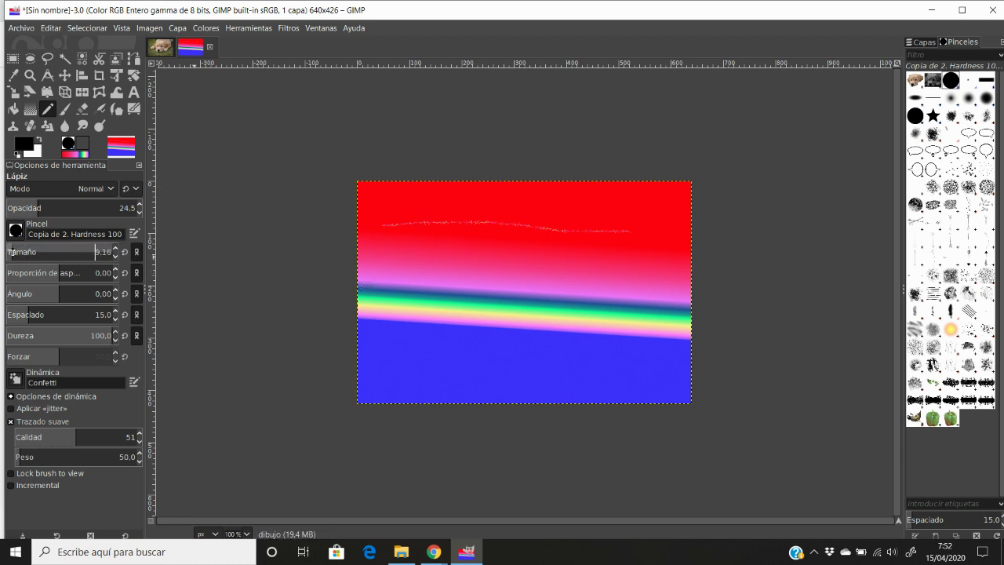
left_click(15, 379)
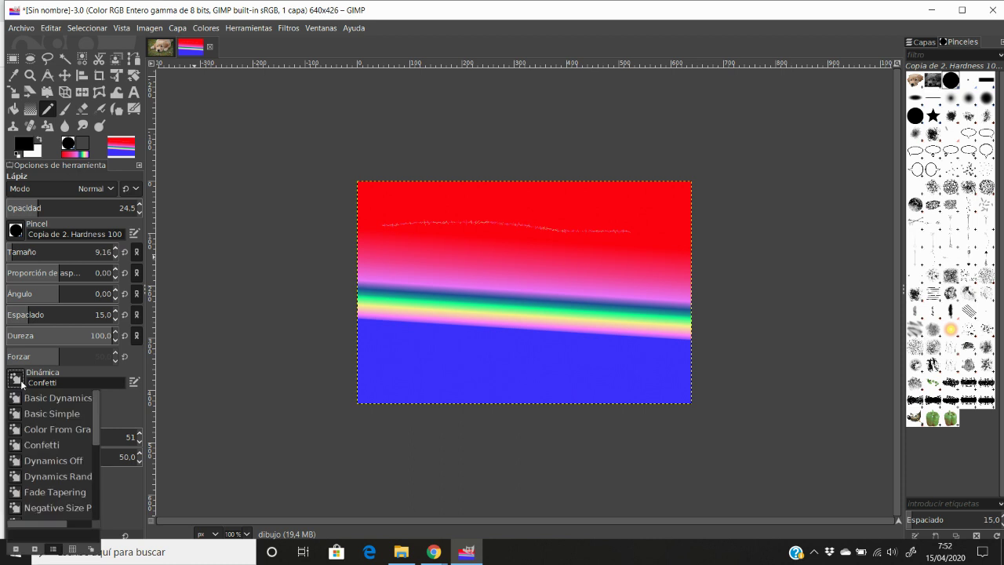
left_click(53, 455)
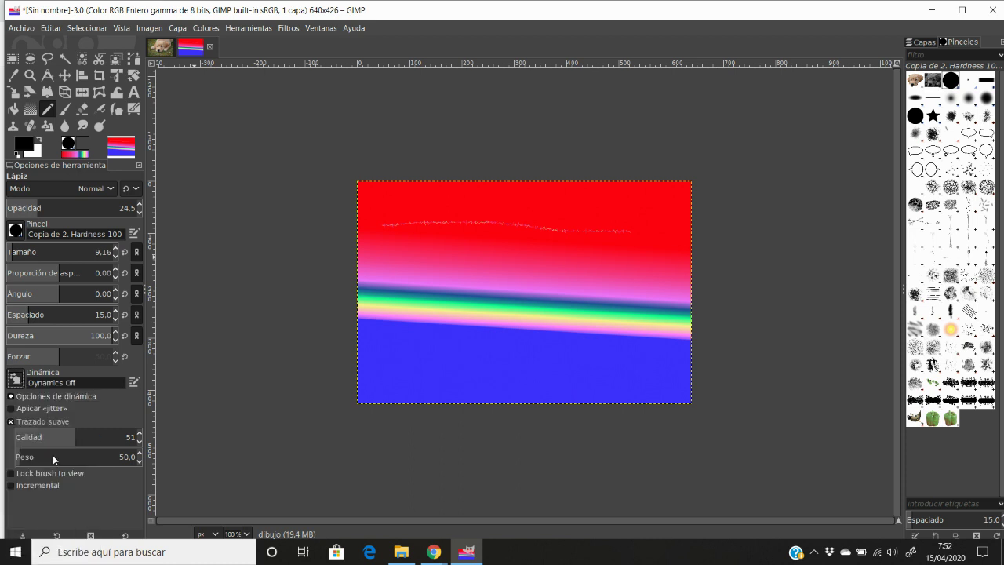
left_click(15, 230)
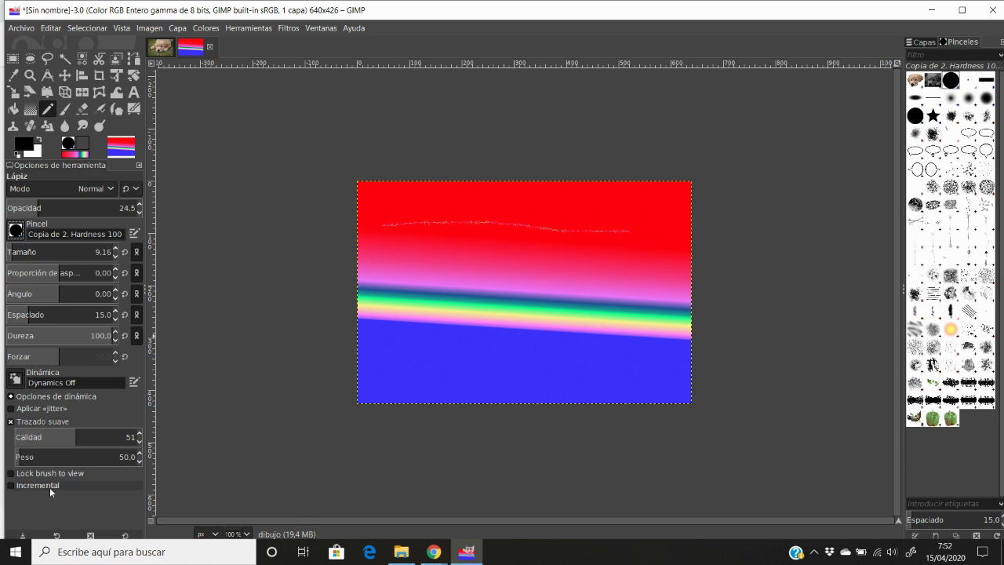
Draw a faint grey pencil line, then at 100% opacity add bold black strokes and a wavy paintbrush line
left_click_drag(409, 315, 560, 282)
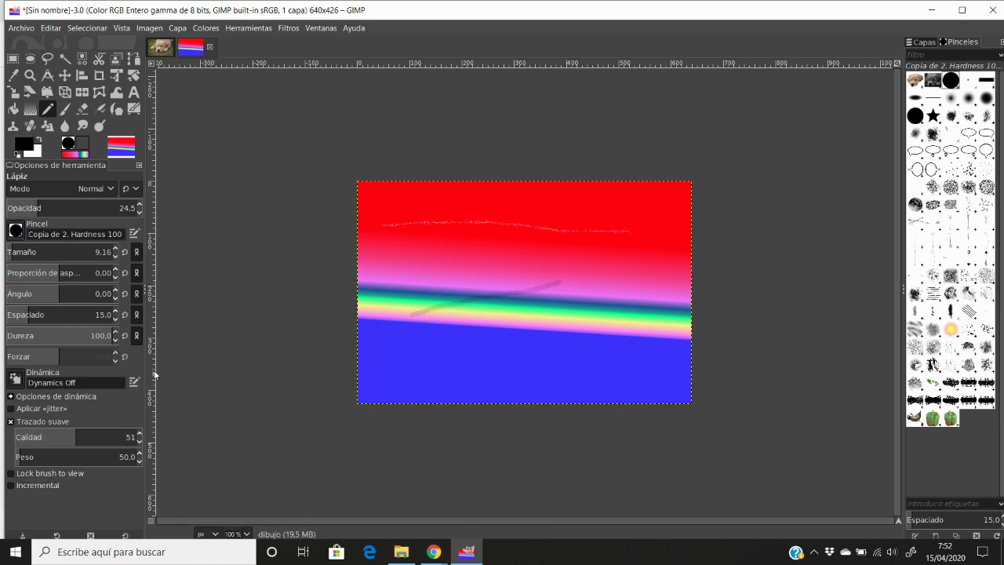
left_click_drag(61, 209, 138, 208)
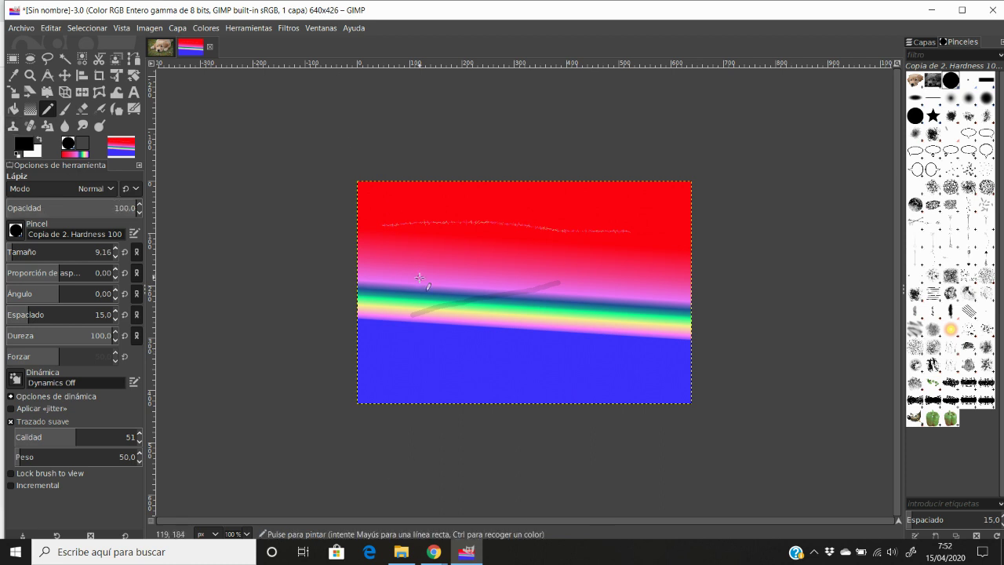
left_click_drag(431, 278, 654, 257)
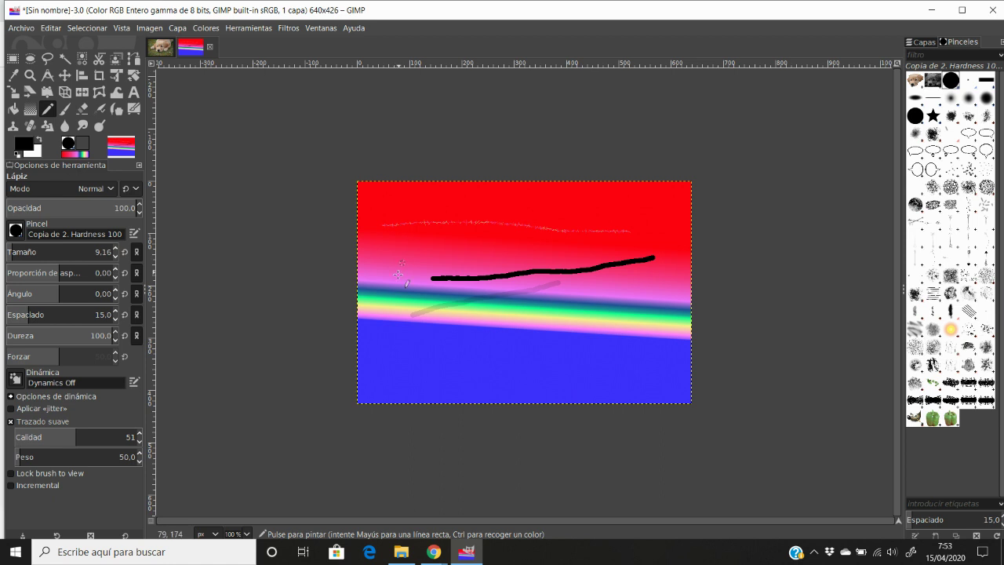
mouse_move(388, 294)
left_mouse_down()
mouse_move(516, 233)
mouse_move(600, 286)
mouse_move(480, 322)
mouse_move(476, 253)
left_mouse_up()
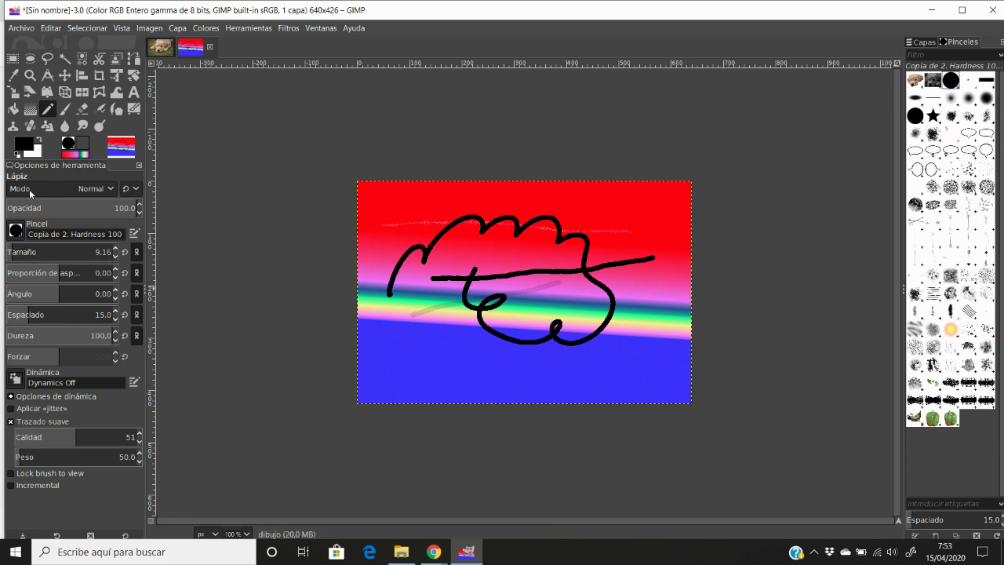
left_click(65, 109)
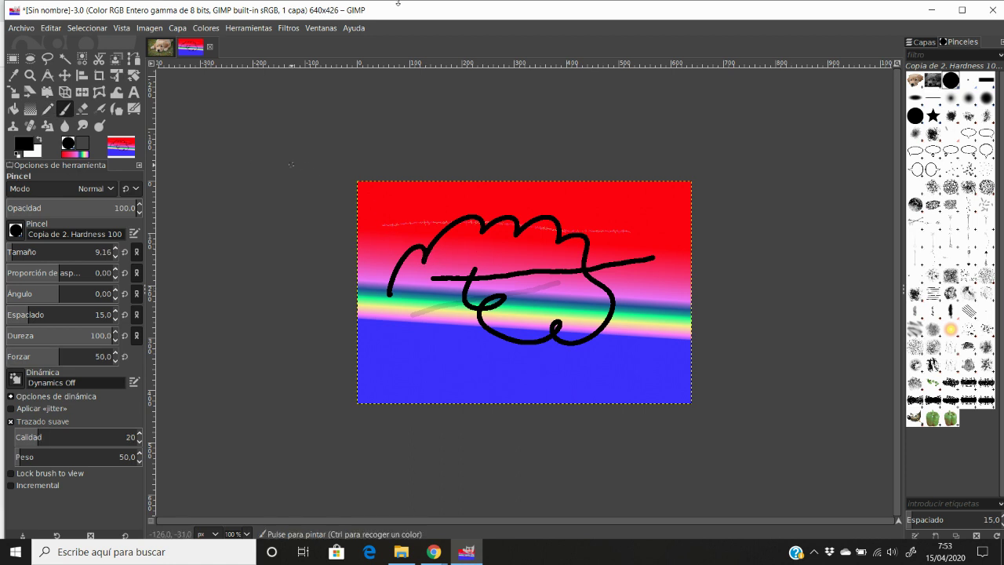
left_click_drag(384, 223, 581, 197)
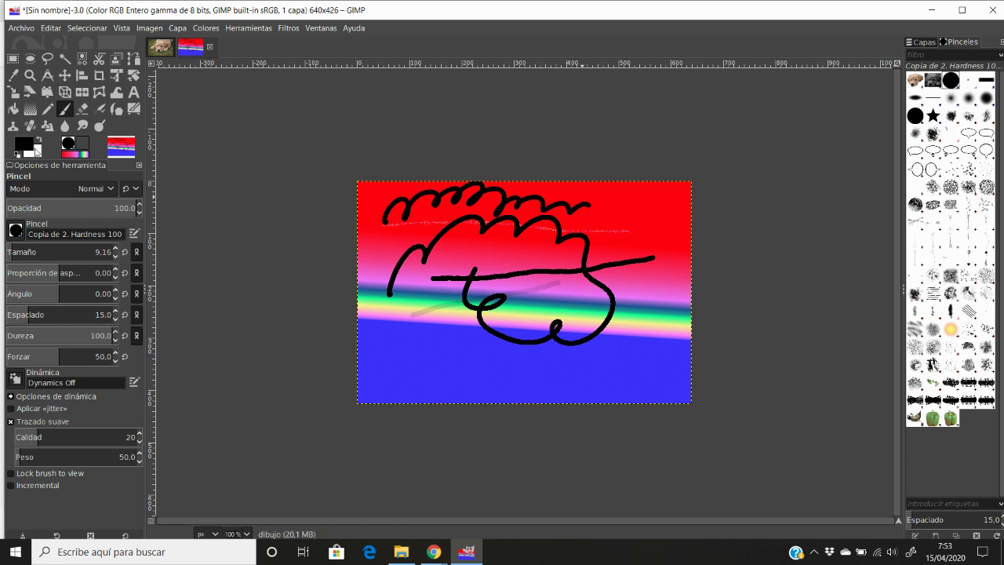
Zoom into the upper-left scribbles and select the 2. Hardness 075 brush
left_click(29, 76)
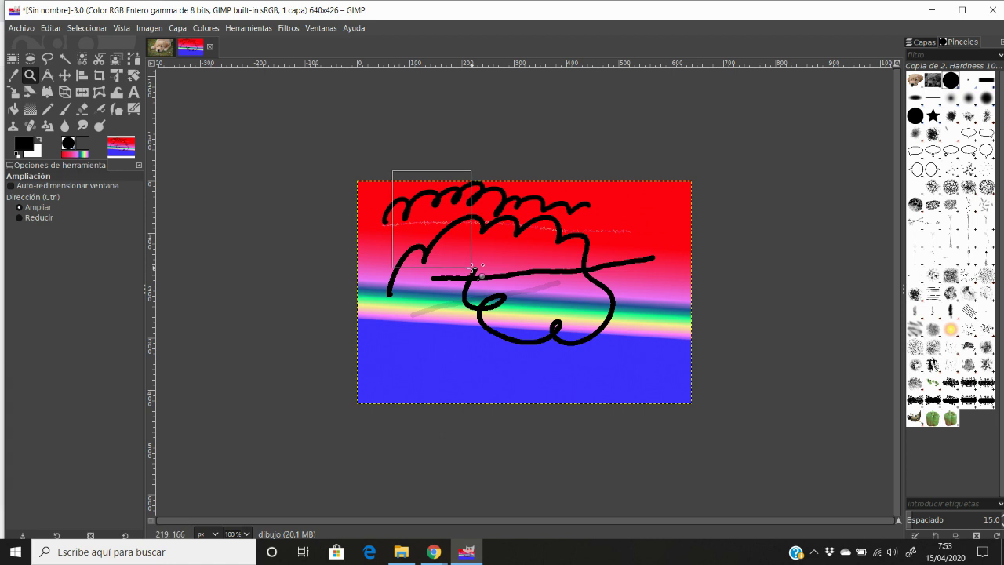
left_click_drag(392, 169, 475, 276)
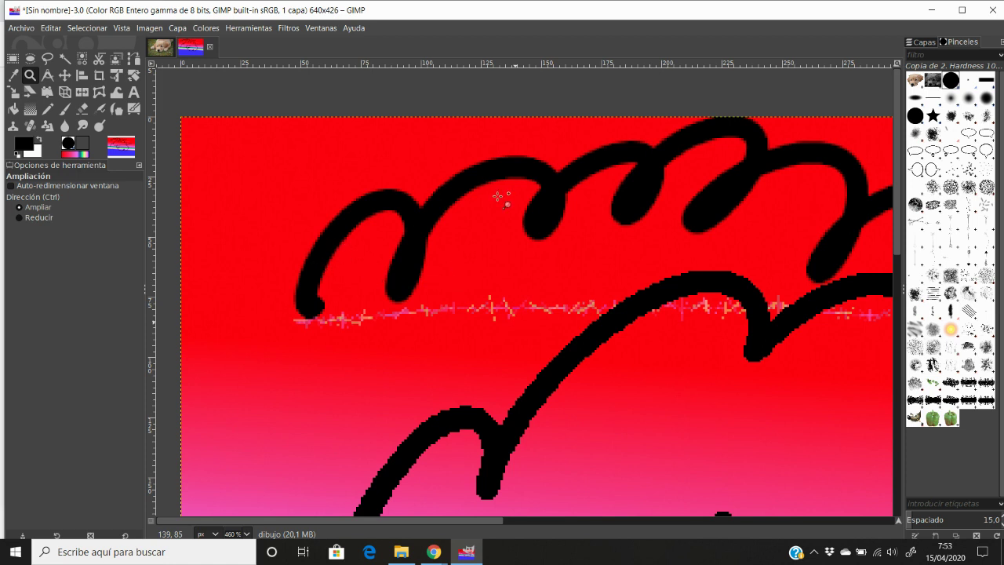
left_click(985, 97)
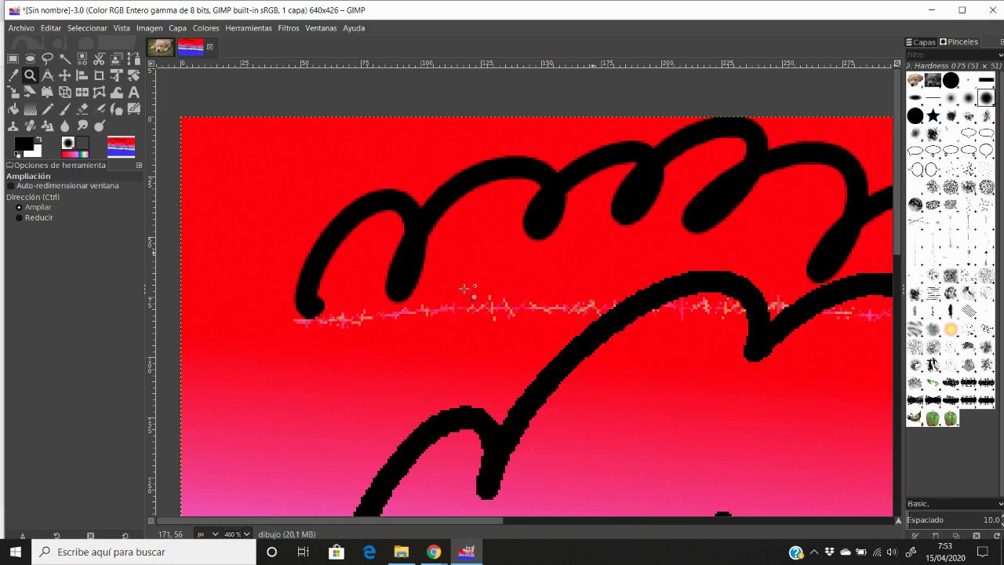
left_click(333, 407)
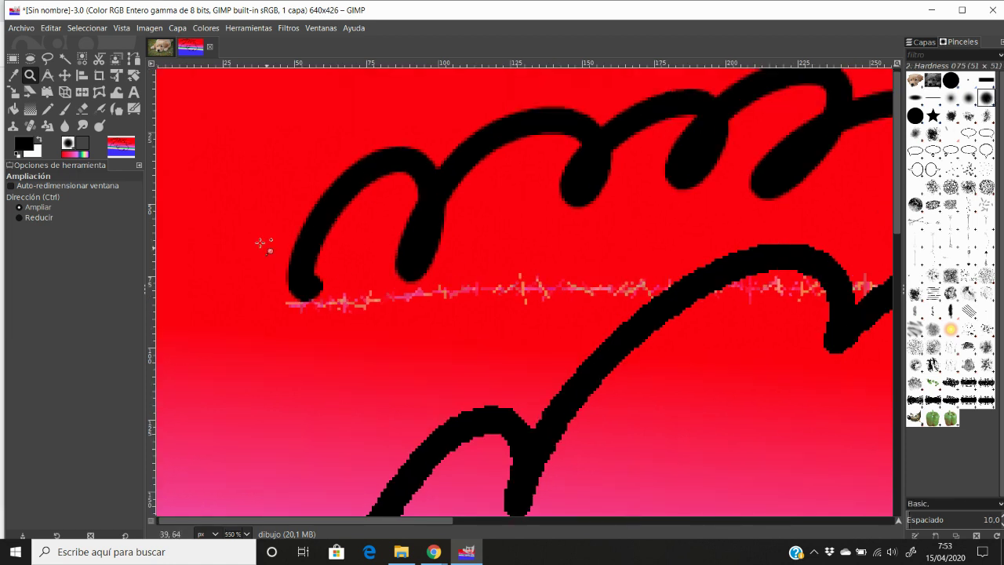
Paint soft black paintbrush strokes down the left side, lowering hardness to about 73.6
left_click(63, 111)
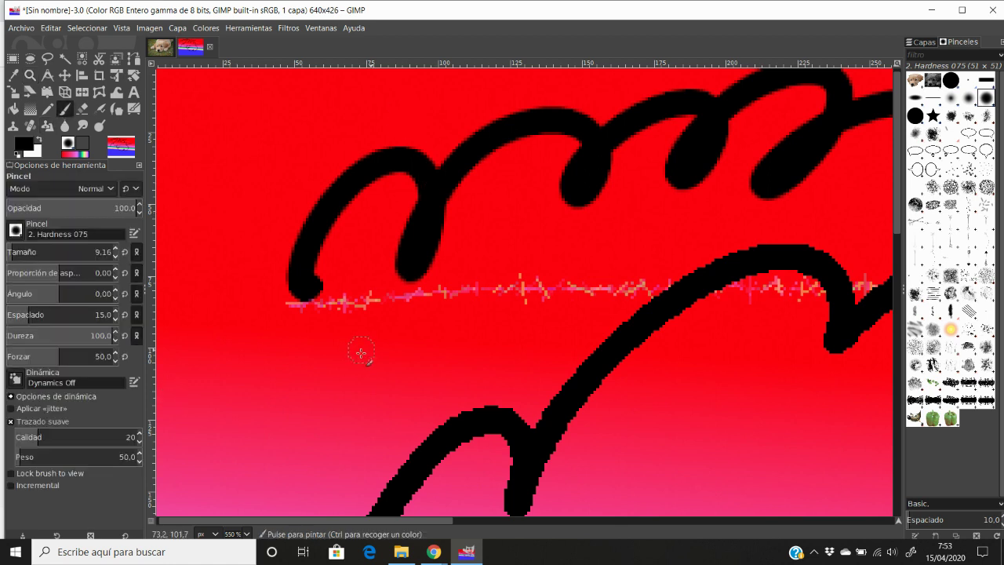
mouse_move(361, 353)
left_mouse_down()
mouse_move(502, 284)
mouse_move(596, 259)
left_mouse_up()
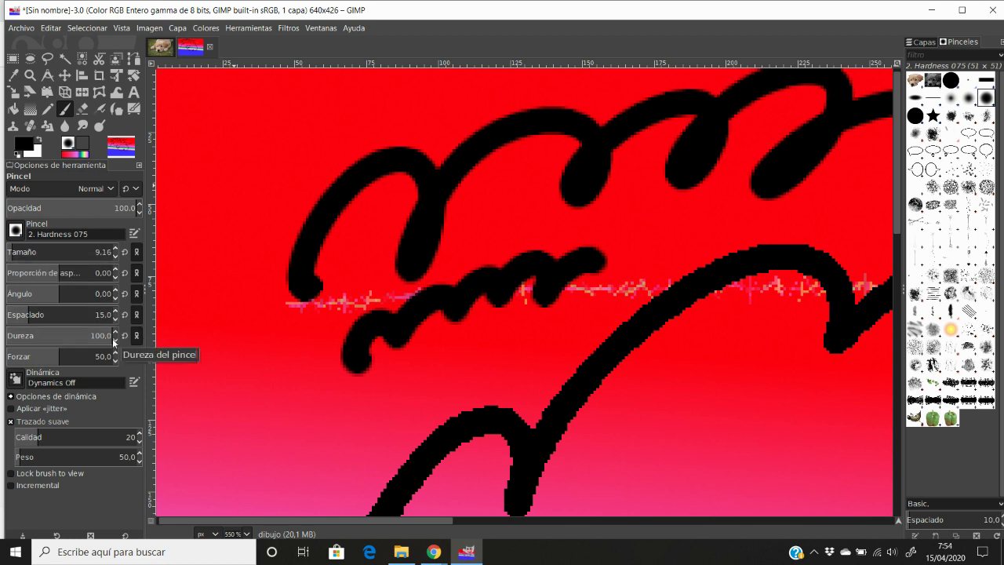
left_click_drag(113, 337, 91, 337)
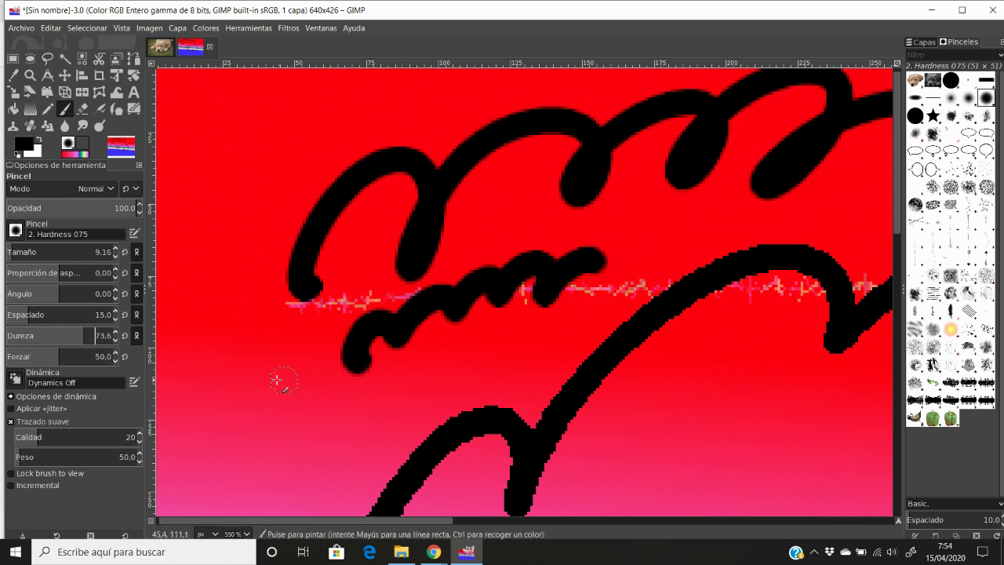
mouse_move(238, 396)
left_mouse_down()
mouse_move(335, 127)
mouse_move(458, 110)
left_mouse_up()
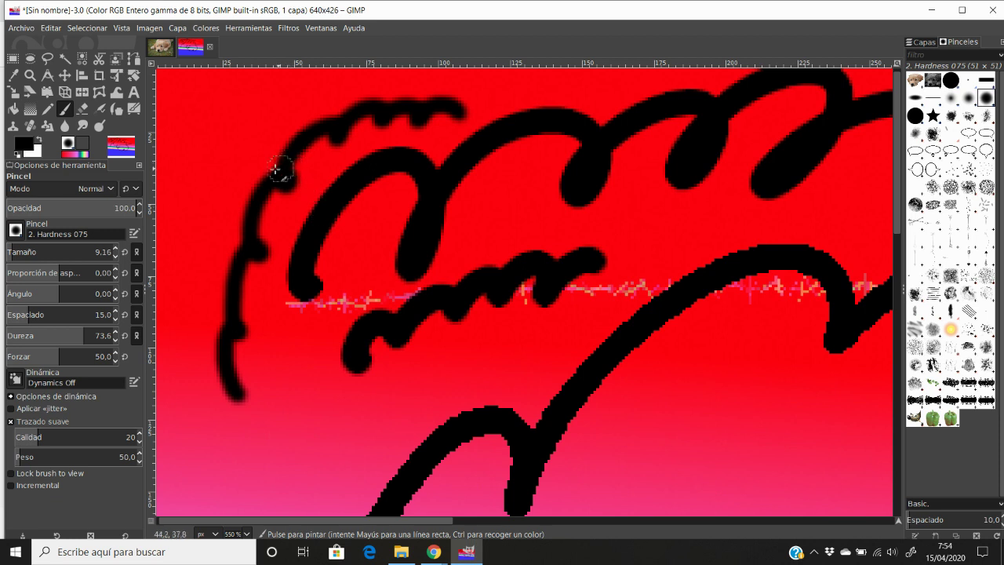
left_click(189, 212)
mouse_move(192, 195)
left_mouse_down()
mouse_move(287, 89)
mouse_move(216, 200)
mouse_move(196, 367)
mouse_move(180, 315)
mouse_move(232, 439)
mouse_move(345, 432)
mouse_move(597, 343)
left_mouse_up()
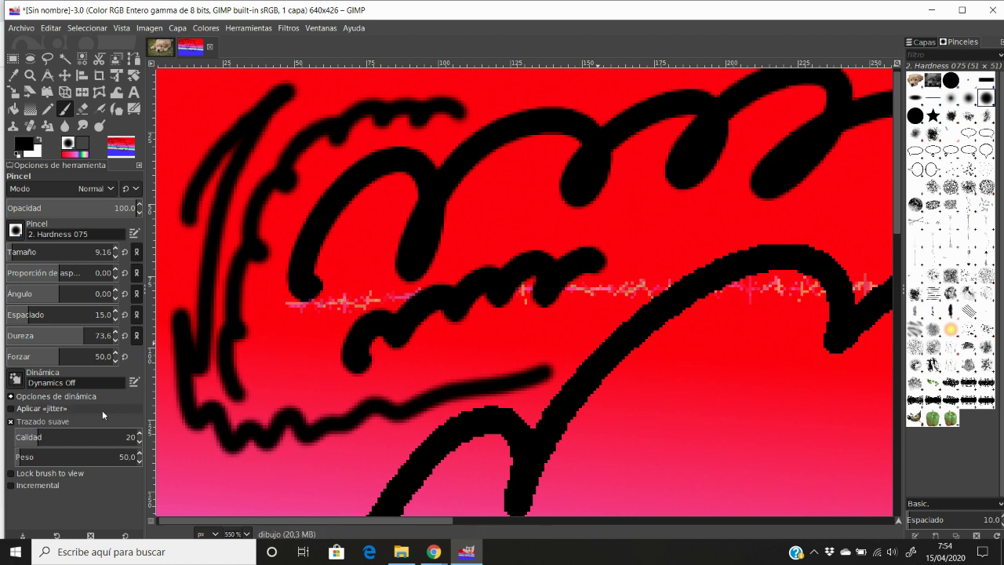
Set the paint dynamics preset to Basic Simple
left_click(16, 382)
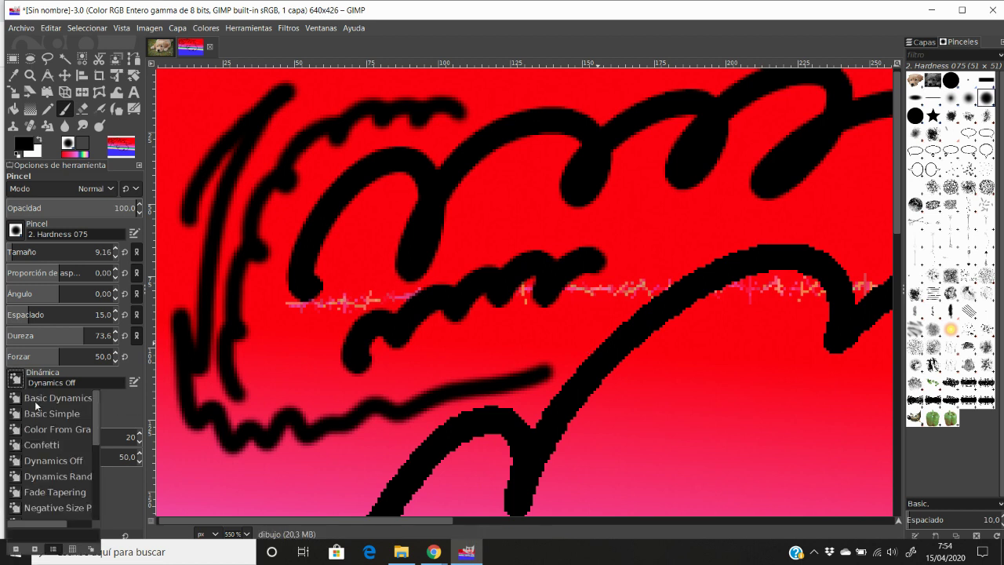
left_click(36, 402)
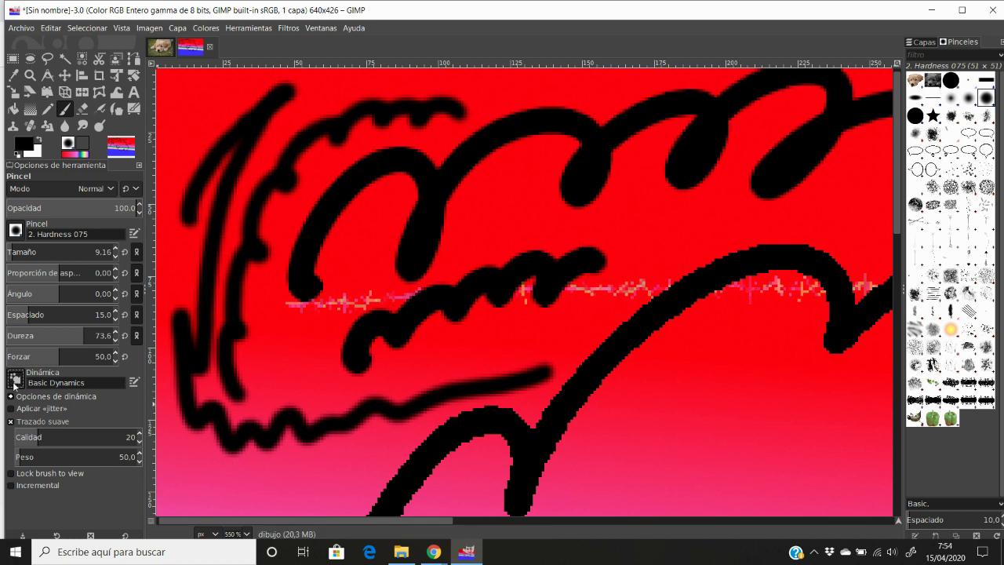
left_click(14, 381)
left_click(32, 417)
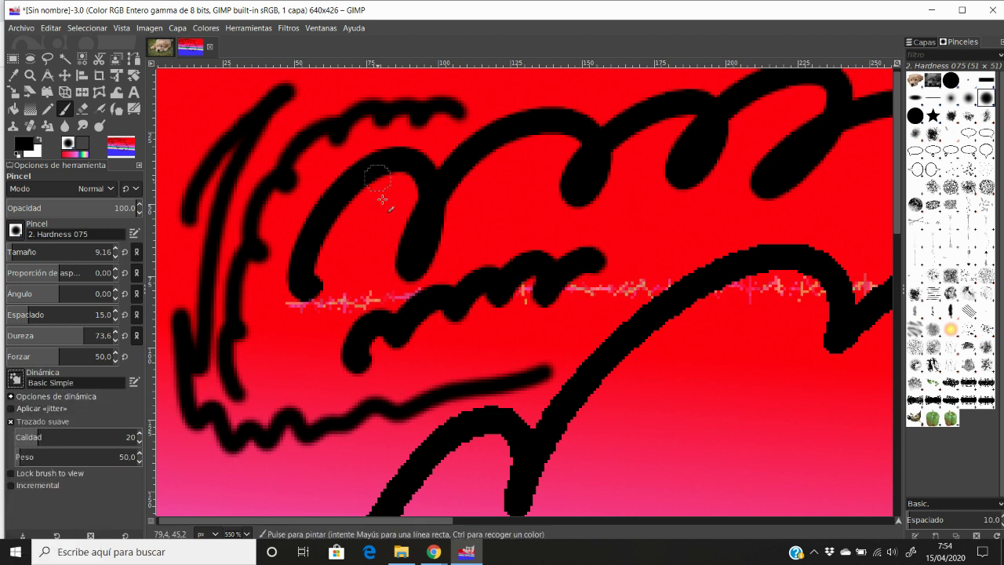
Paint a faint dark arc over the loops and a long black stroke up through the centre
mouse_move(455, 290)
left_mouse_down()
mouse_move(523, 290)
mouse_move(495, 259)
mouse_move(306, 322)
mouse_move(250, 274)
mouse_move(408, 482)
mouse_move(568, 444)
mouse_move(695, 448)
mouse_move(823, 369)
mouse_move(701, 168)
mouse_move(541, 357)
mouse_move(400, 447)
left_mouse_up()
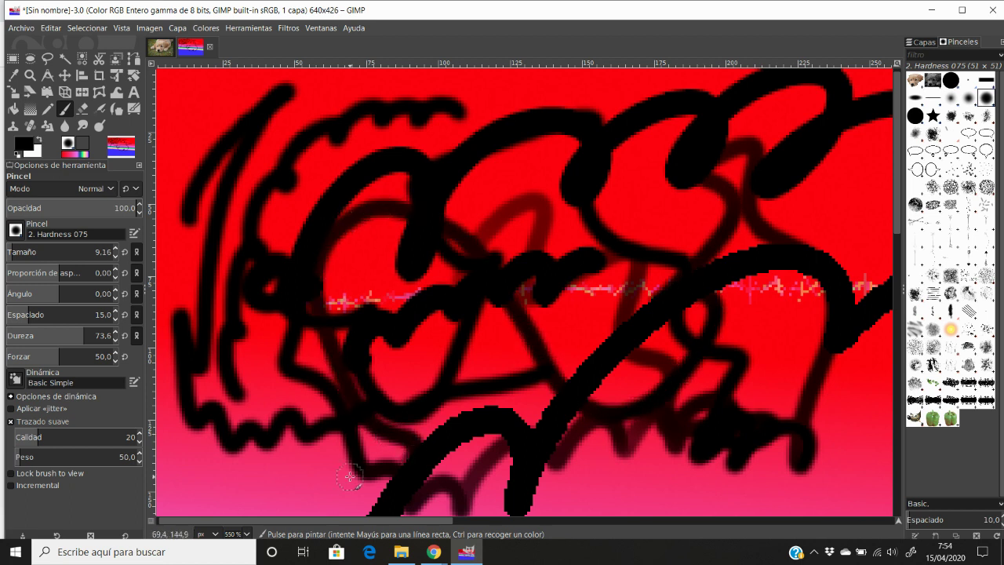
right_click(225, 490)
left_click(211, 416)
mouse_move(202, 492)
left_mouse_down()
mouse_move(368, 306)
mouse_move(347, 298)
mouse_move(439, 125)
mouse_move(650, 162)
left_mouse_up()
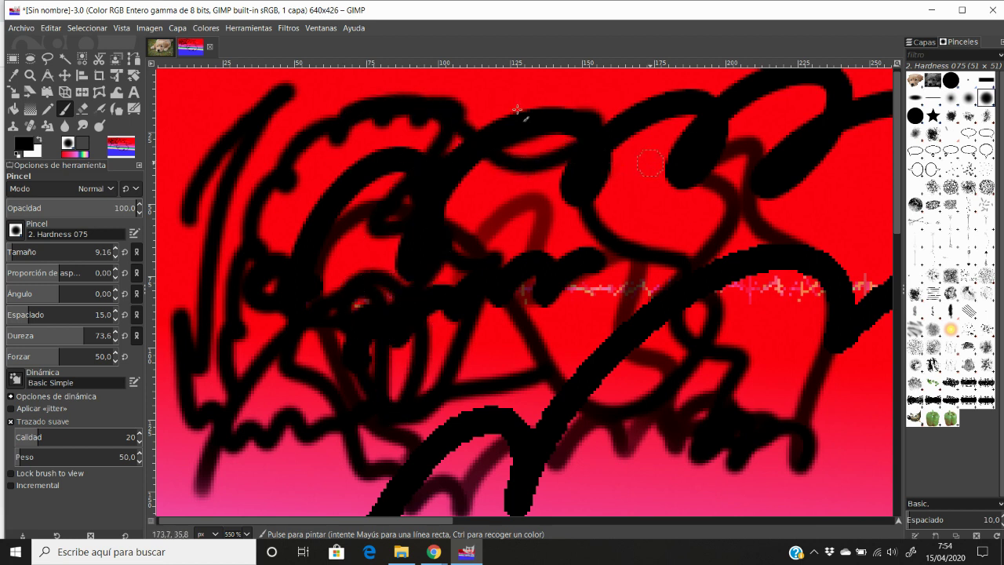
Erase a wavy transparent path through the strokes, then minimize GIMP to show the browser's forum page
left_click(83, 107)
left_click_drag(471, 220, 807, 333)
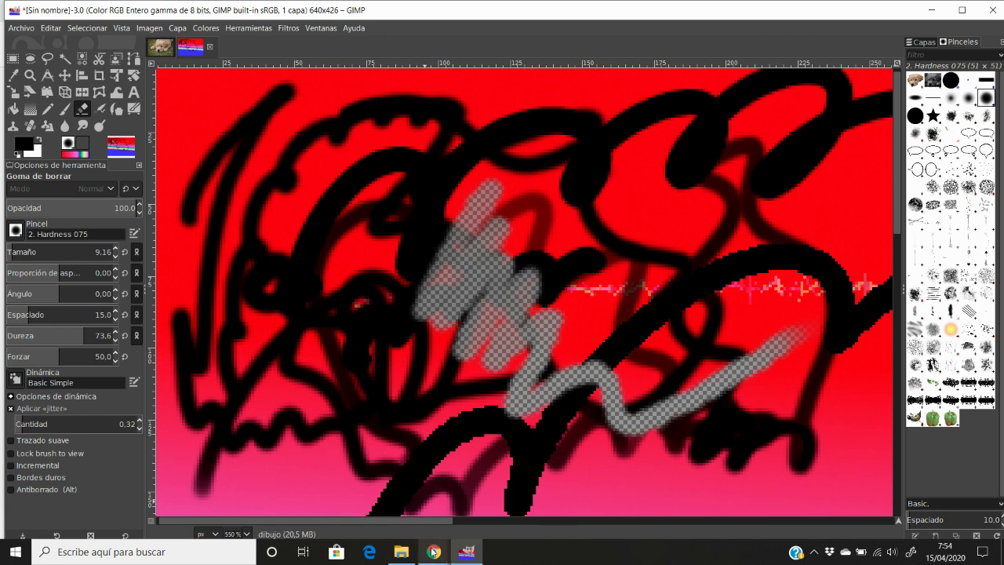
left_click(476, 554)
left_click(476, 555)
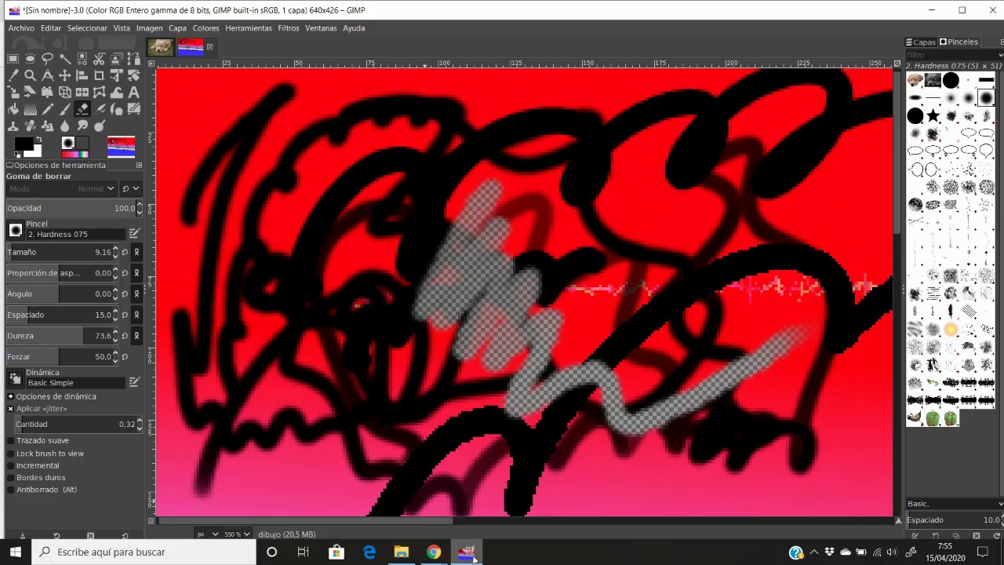
left_click(474, 554)
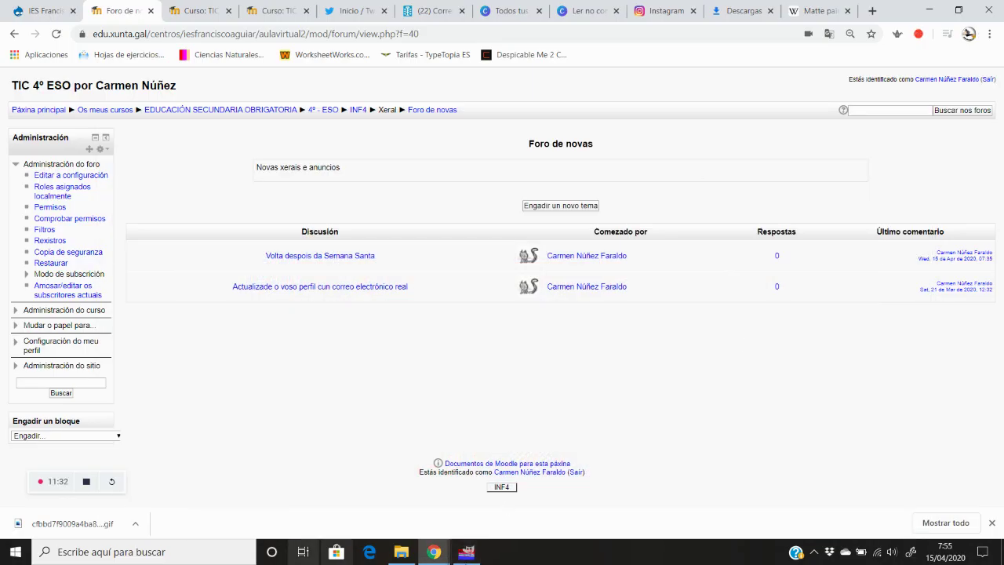